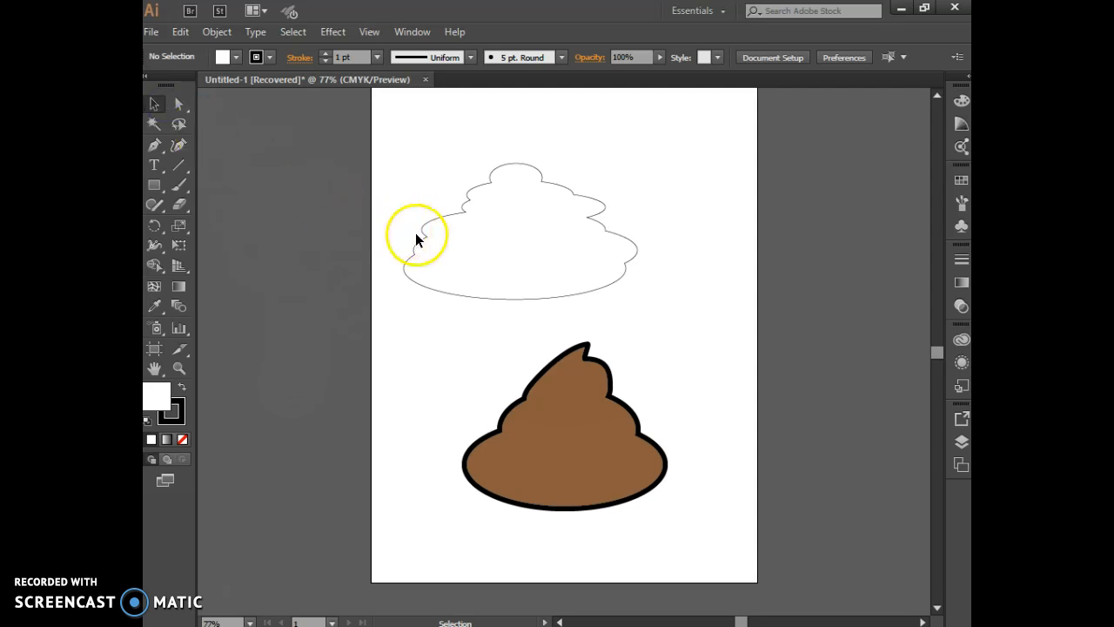
Pull the top anchor point of the unfilled swirl outline upward to form a taller, narrower peak
{"action": "left_click", "coordinate": [422, 238]}
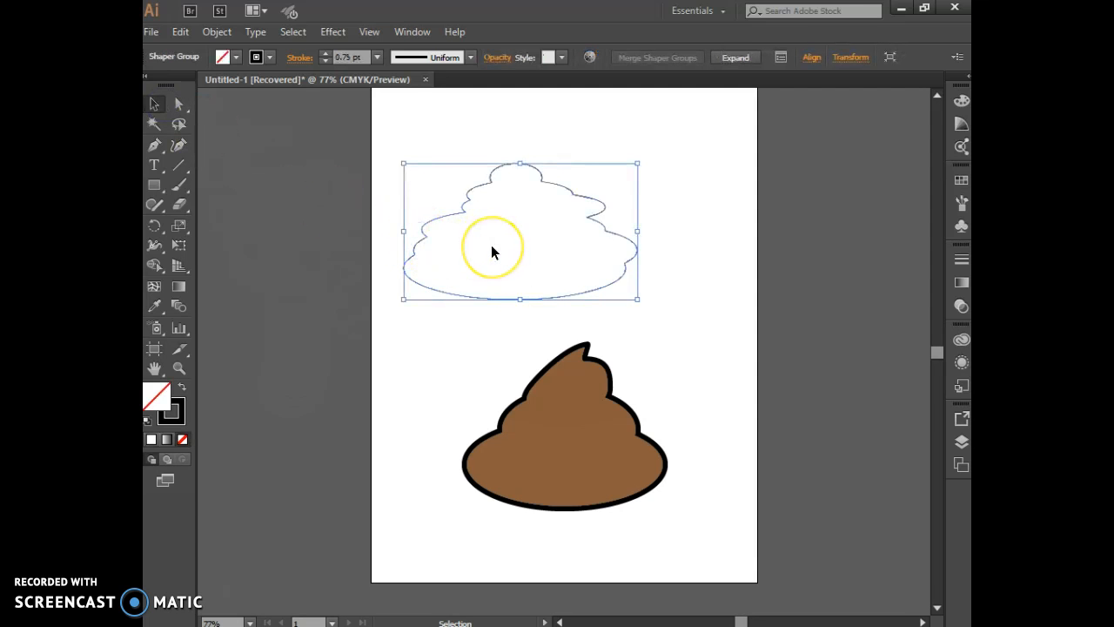
{"action": "left_click", "coordinate": [179, 104]}
{"action": "left_click", "coordinate": [463, 215]}
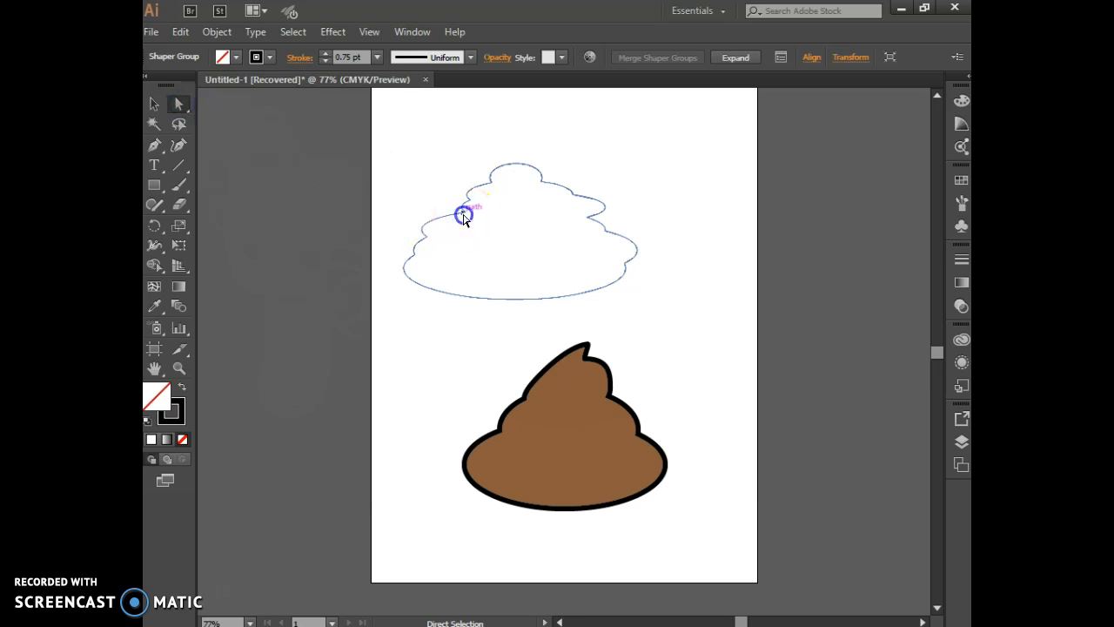
{"action": "left_click_drag", "start_coordinate": [466, 217], "coordinate": [460, 217]}
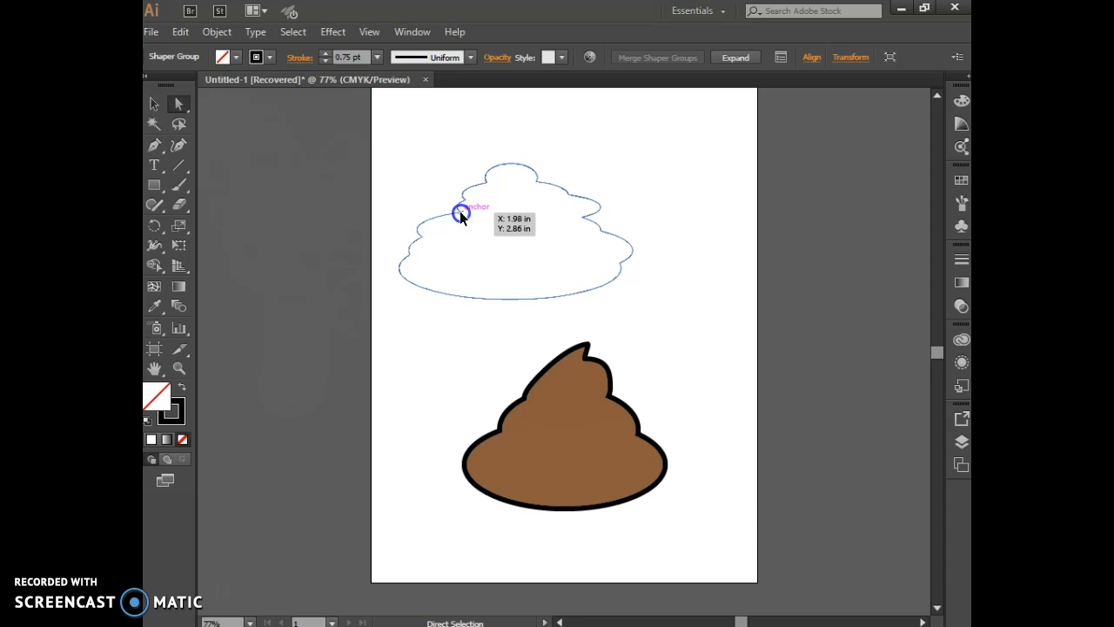
{"action": "left_click", "coordinate": [422, 240]}
{"action": "left_click_drag", "start_coordinate": [422, 240], "coordinate": [430, 240]}
{"action": "left_click", "coordinate": [511, 169]}
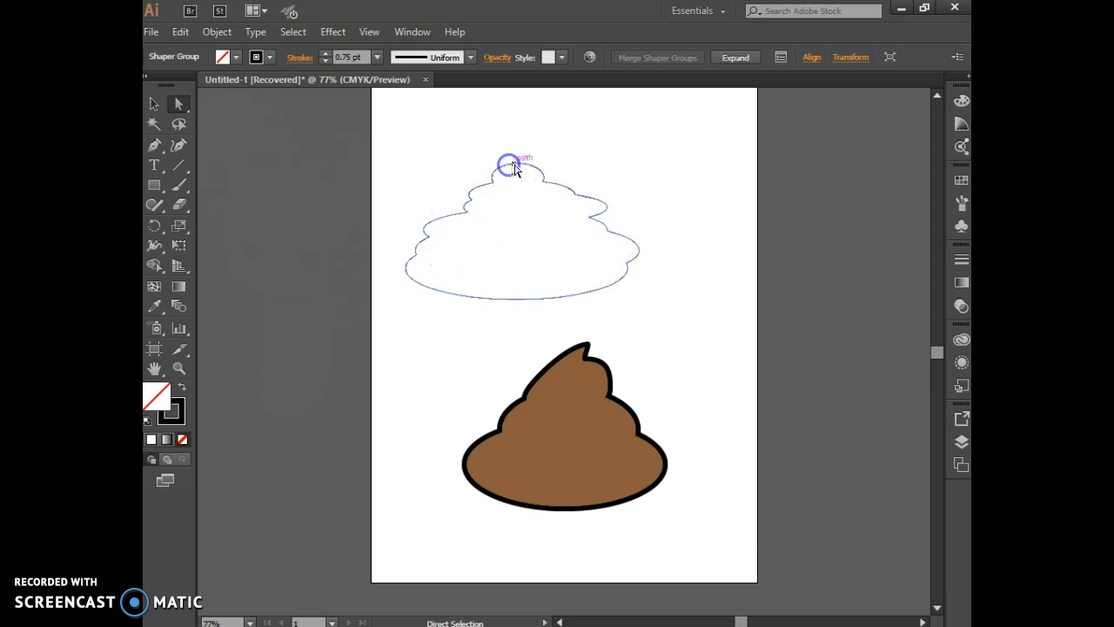
{"action": "left_click_drag", "start_coordinate": [516, 166], "coordinate": [526, 153]}
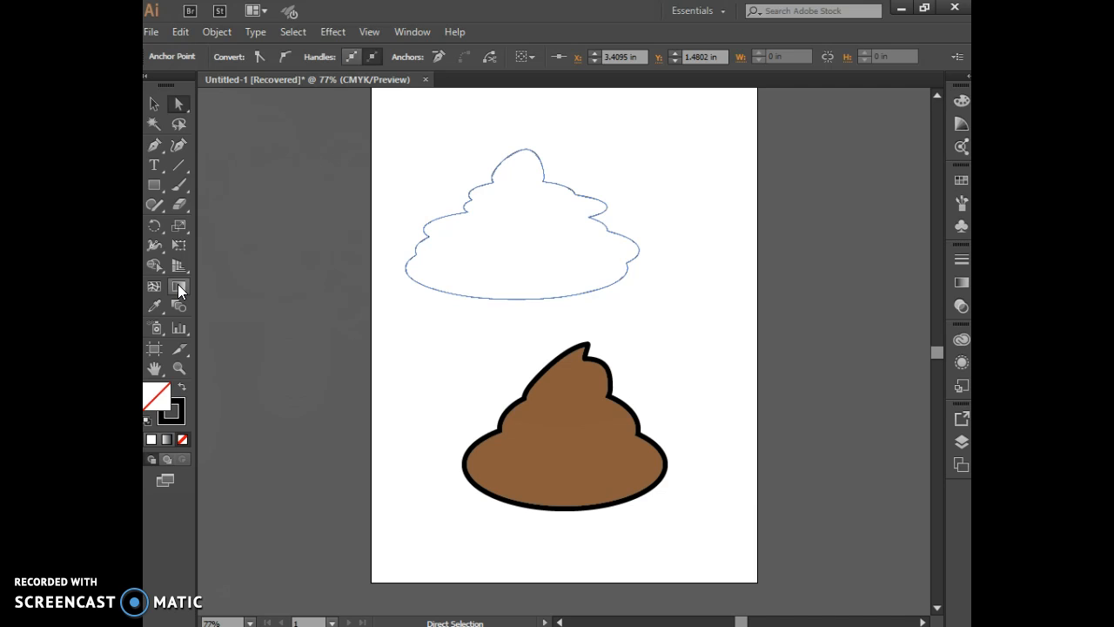
Try to apply a horizontal gradient across the whole unfilled swirl outline with the Gradient tool
{"action": "left_click", "coordinate": [178, 122]}
{"action": "left_click", "coordinate": [153, 105]}
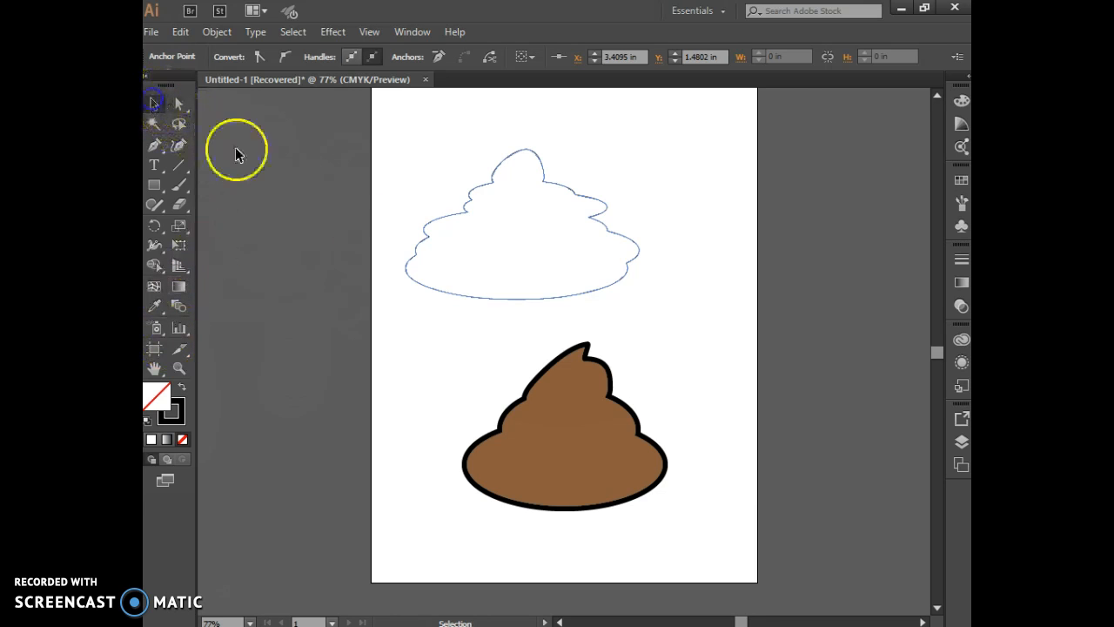
{"action": "left_click", "coordinate": [426, 285]}
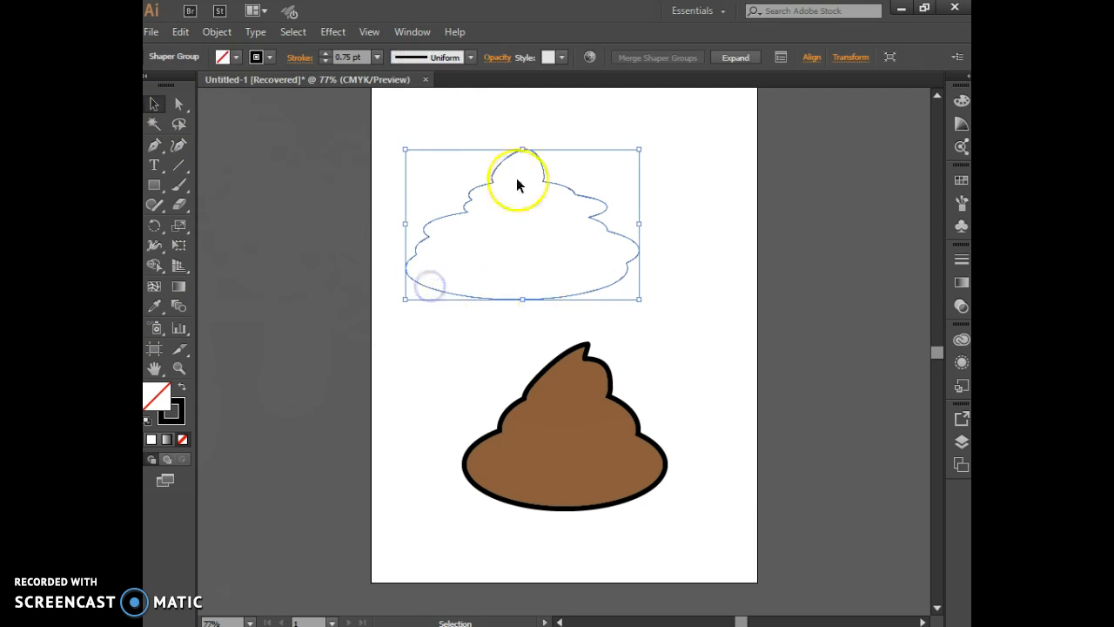
{"action": "left_click", "coordinate": [183, 286]}
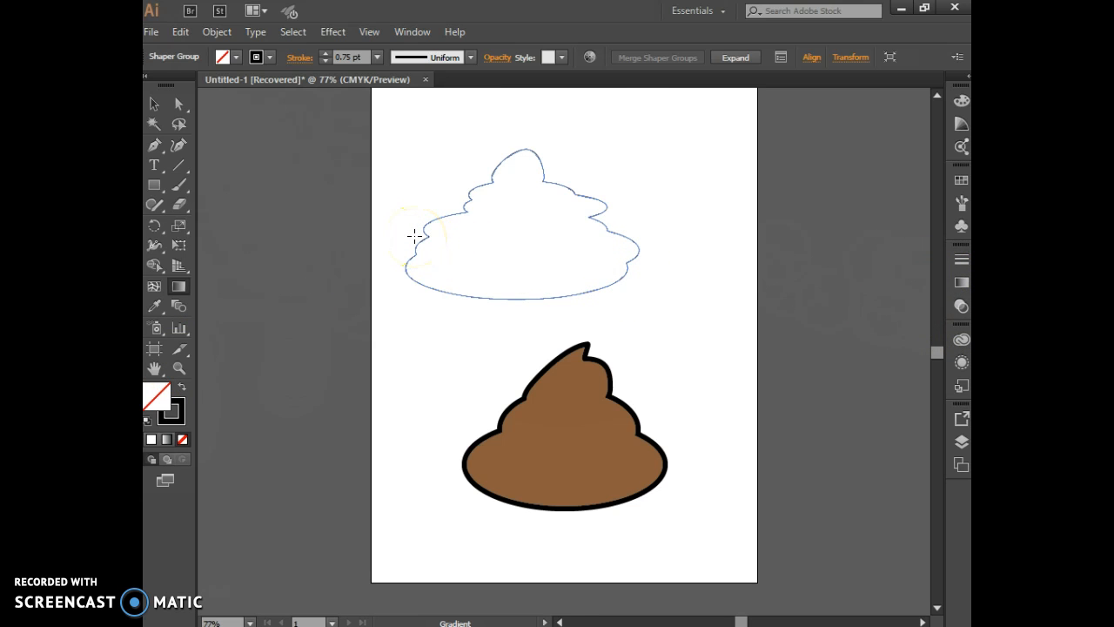
{"action": "left_click_drag", "start_coordinate": [415, 236], "coordinate": [634, 237]}
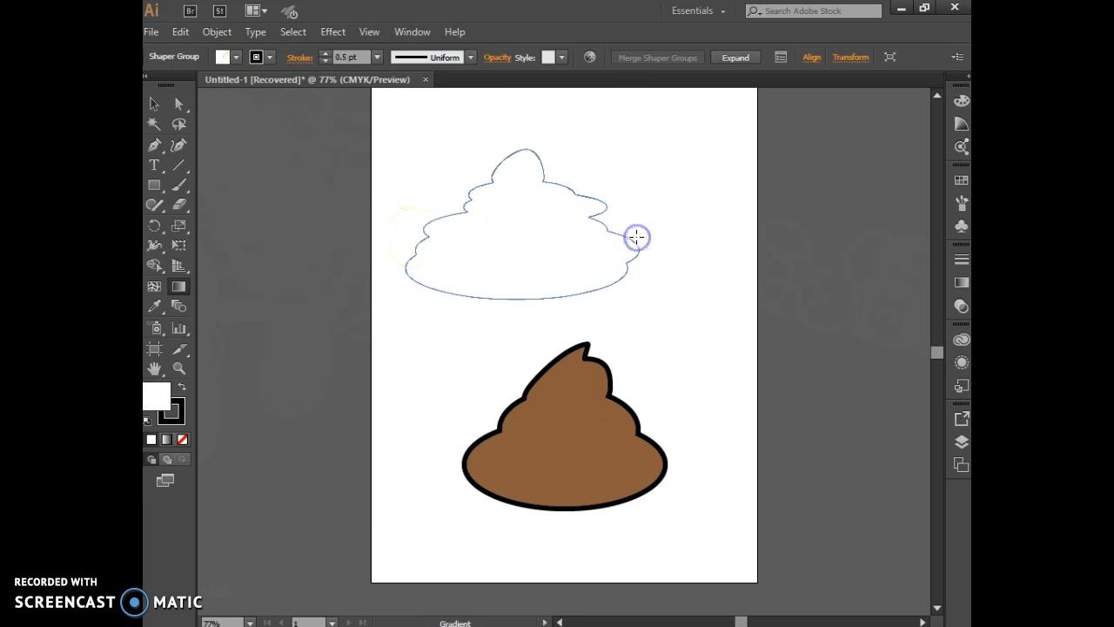
{"action": "key", "text": "v"}
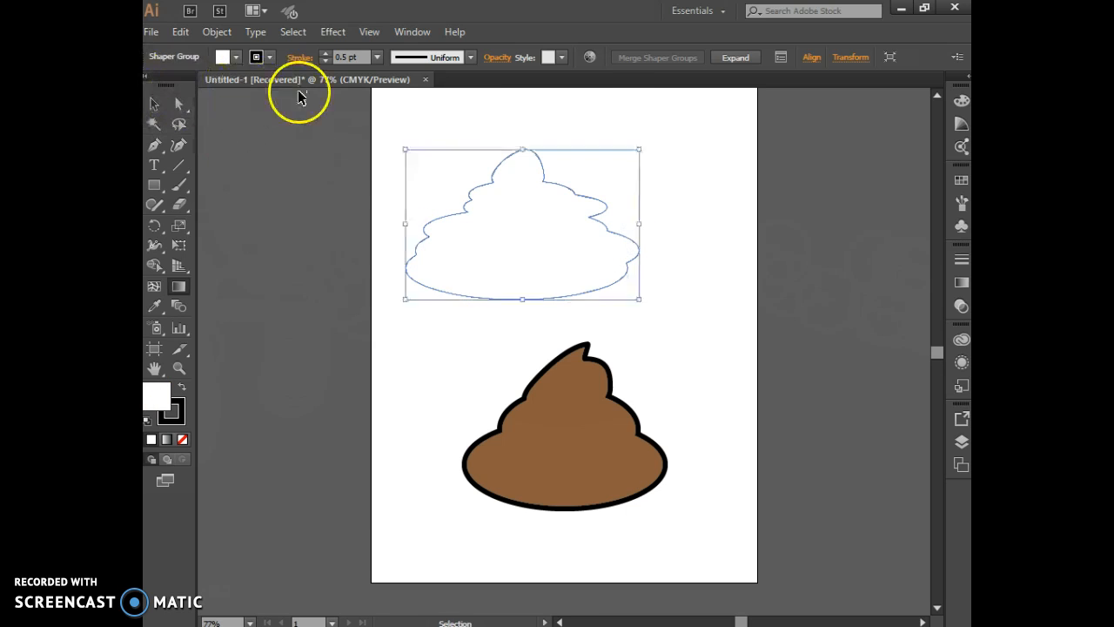
Create a new Letter-size document and draw a rectangle about 3.64 in wide and 4.06 in high on its artboard
{"action": "key", "text": "ctrl+n"}
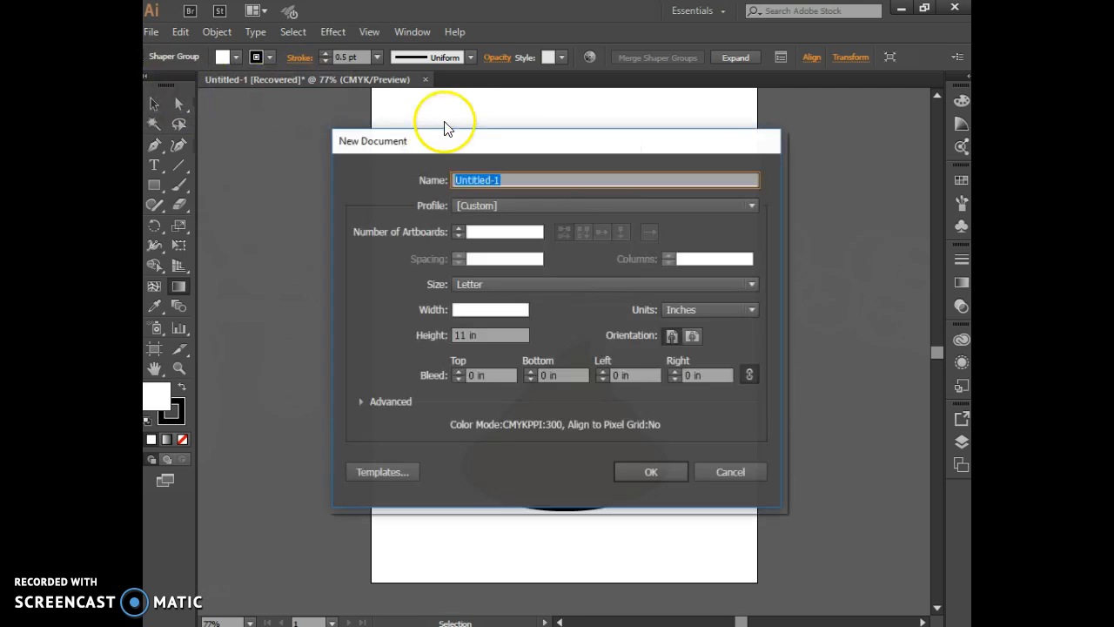
{"action": "left_click", "coordinate": [651, 473]}
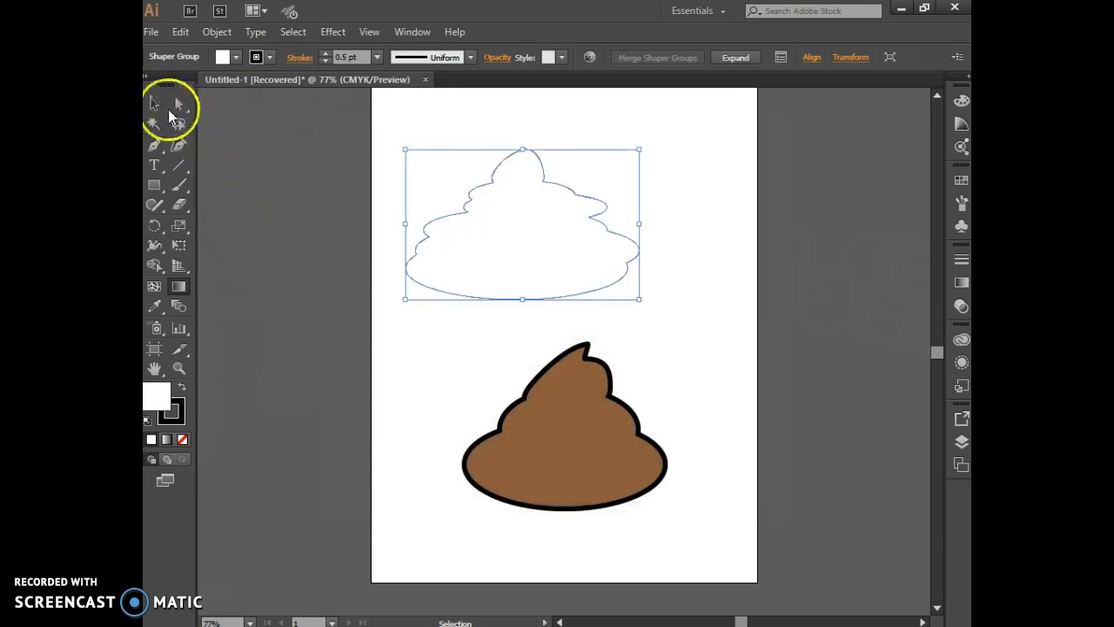
{"action": "left_click", "coordinate": [152, 185]}
{"action": "left_click_drag", "start_coordinate": [458, 197], "coordinate": [622, 381]}
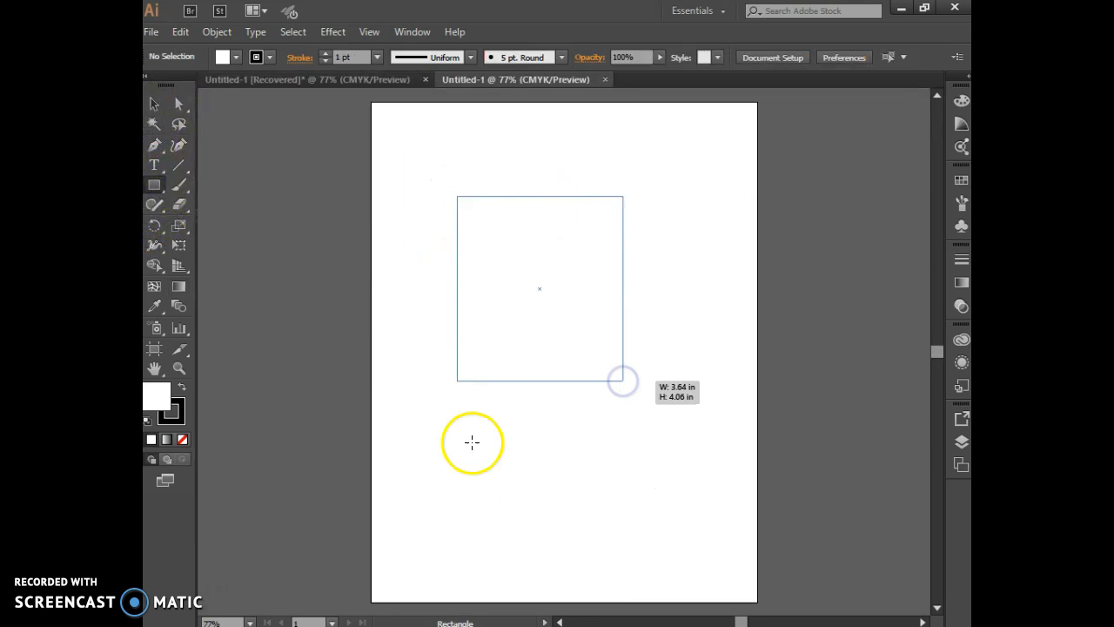
Fill the rectangle with a horizontal white-to-black linear gradient using the Gradient tool
{"action": "left_click", "coordinate": [178, 286]}
{"action": "left_click_drag", "start_coordinate": [448, 282], "coordinate": [650, 286]}
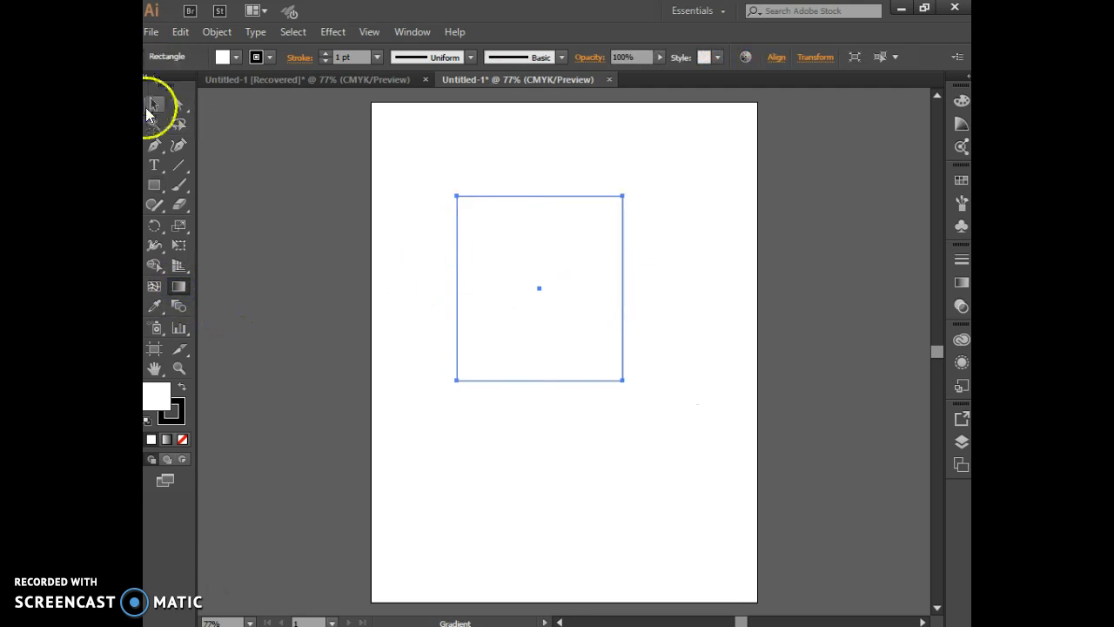
{"action": "left_click", "coordinate": [149, 107]}
{"action": "left_click", "coordinate": [518, 279]}
{"action": "left_click", "coordinate": [179, 285]}
{"action": "left_click_drag", "start_coordinate": [453, 279], "coordinate": [625, 283]}
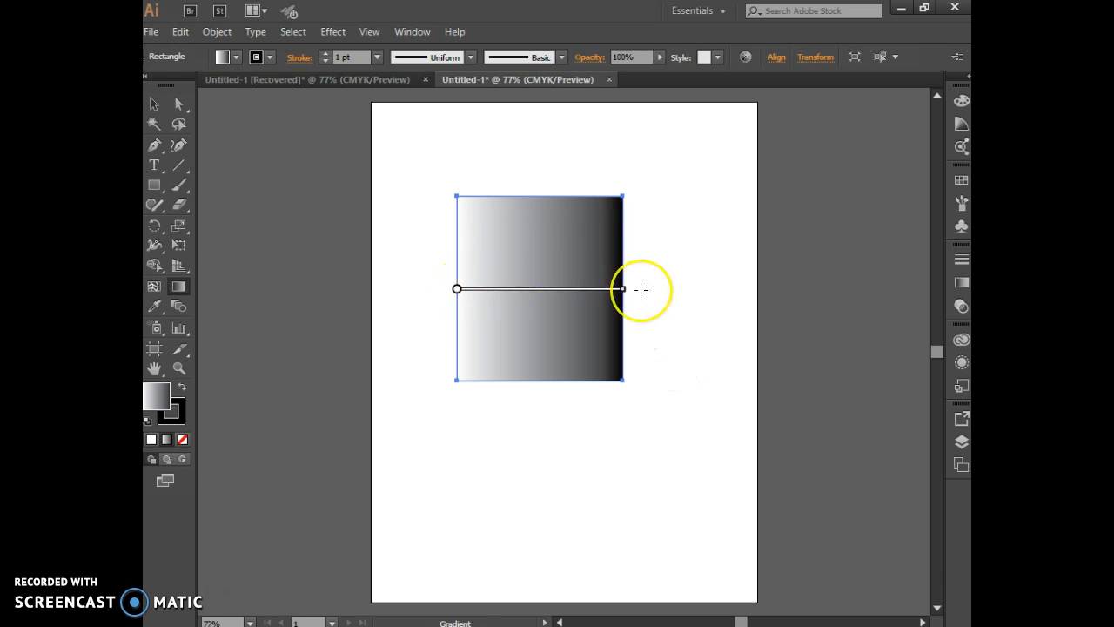
{"action": "left_click", "coordinate": [527, 305]}
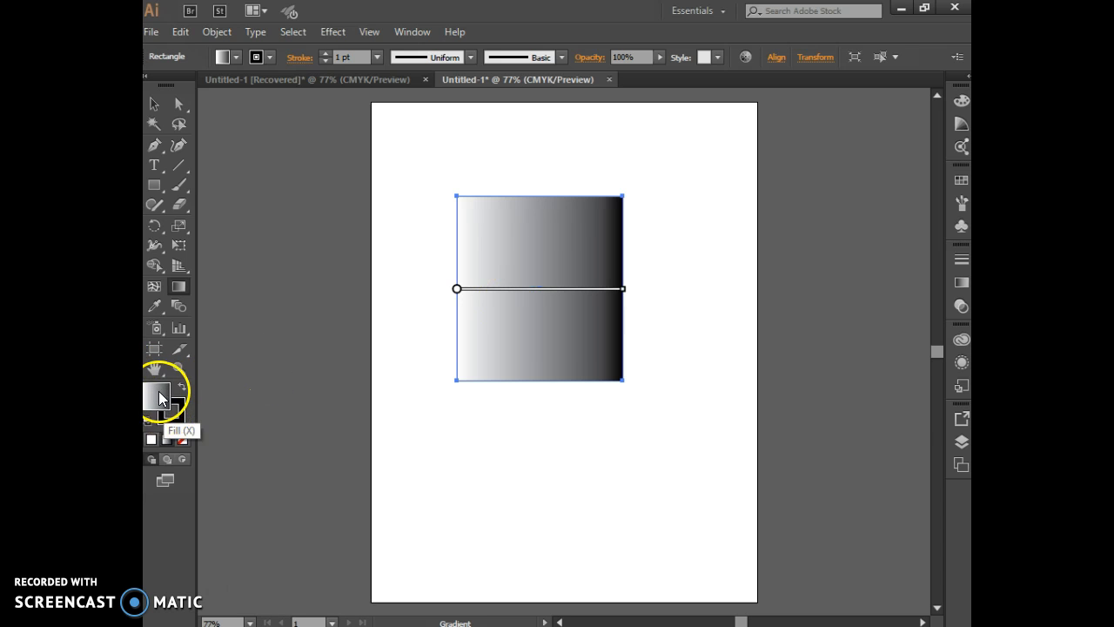
Move the gradient's black stop inward, realign its start with the rectangle's left edge and stretch its end past the right edge
{"action": "mouse_move", "coordinate": [493, 283]}
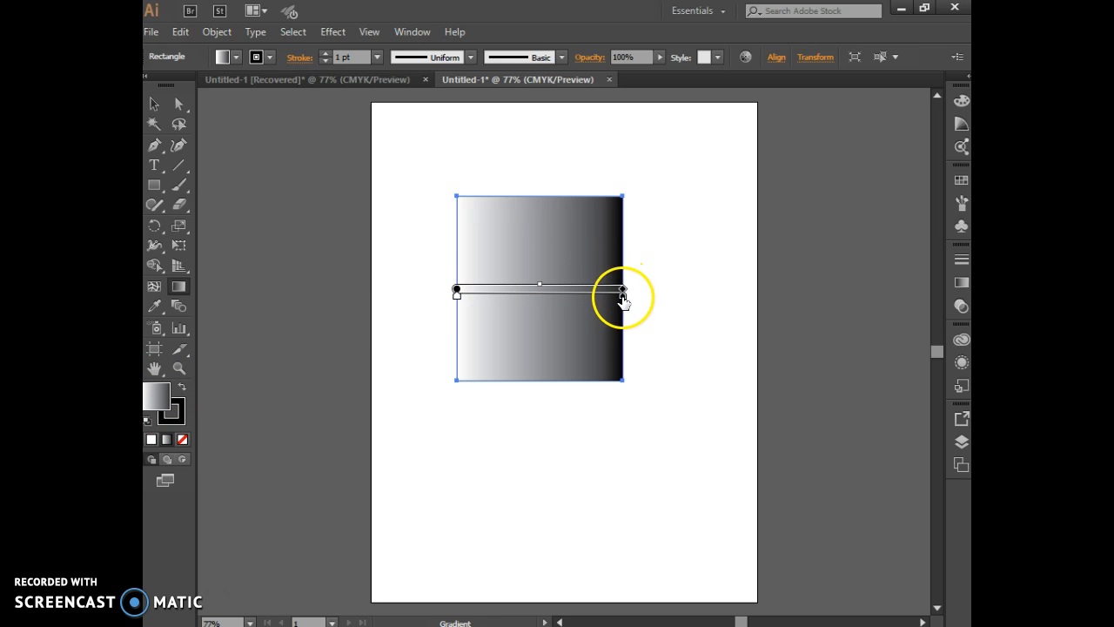
{"action": "left_click_drag", "start_coordinate": [623, 297], "coordinate": [596, 298]}
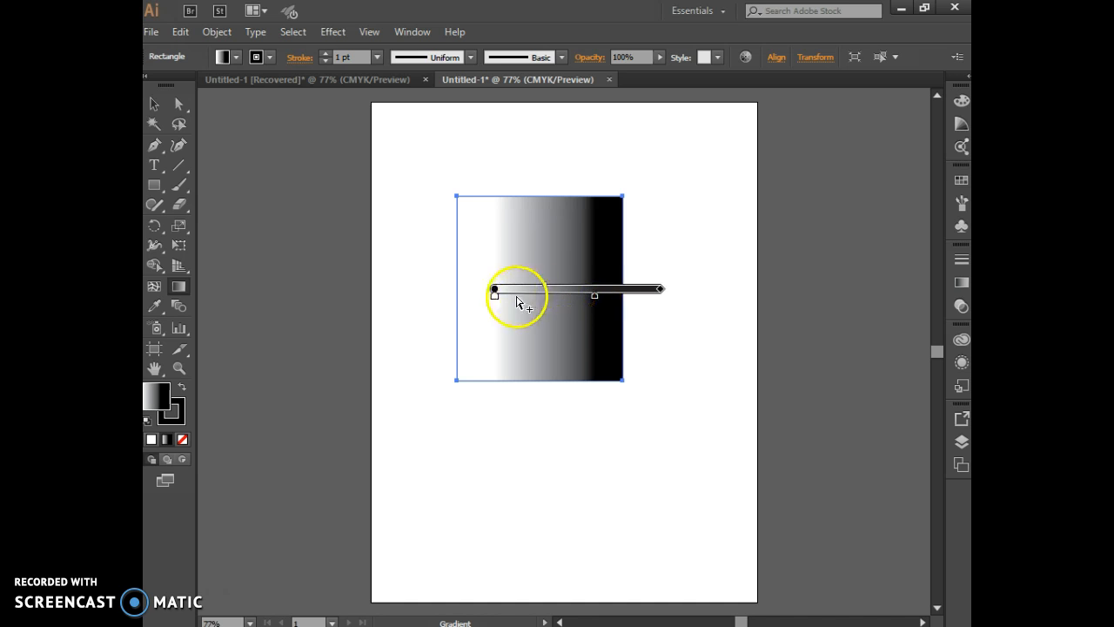
{"action": "left_click_drag", "start_coordinate": [497, 293], "coordinate": [452, 291]}
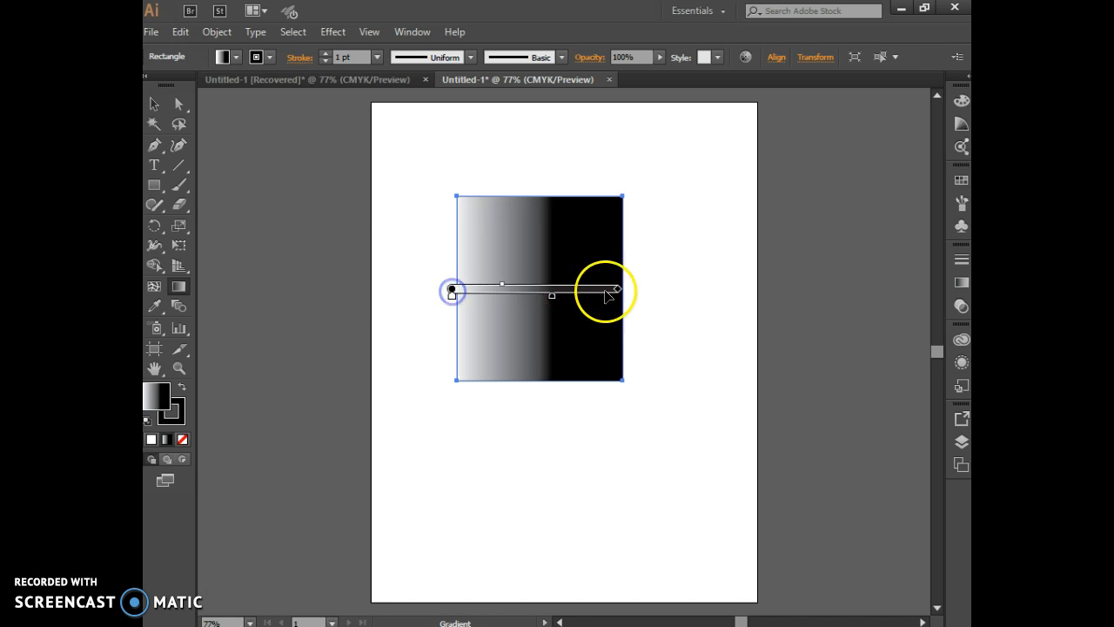
{"action": "left_click_drag", "start_coordinate": [619, 290], "coordinate": [654, 290]}
Rotate the gradient to about 36.5°, return its black stop to the end and run it from lower left to upper right
{"action": "left_click_drag", "start_coordinate": [649, 236], "coordinate": [651, 227]}
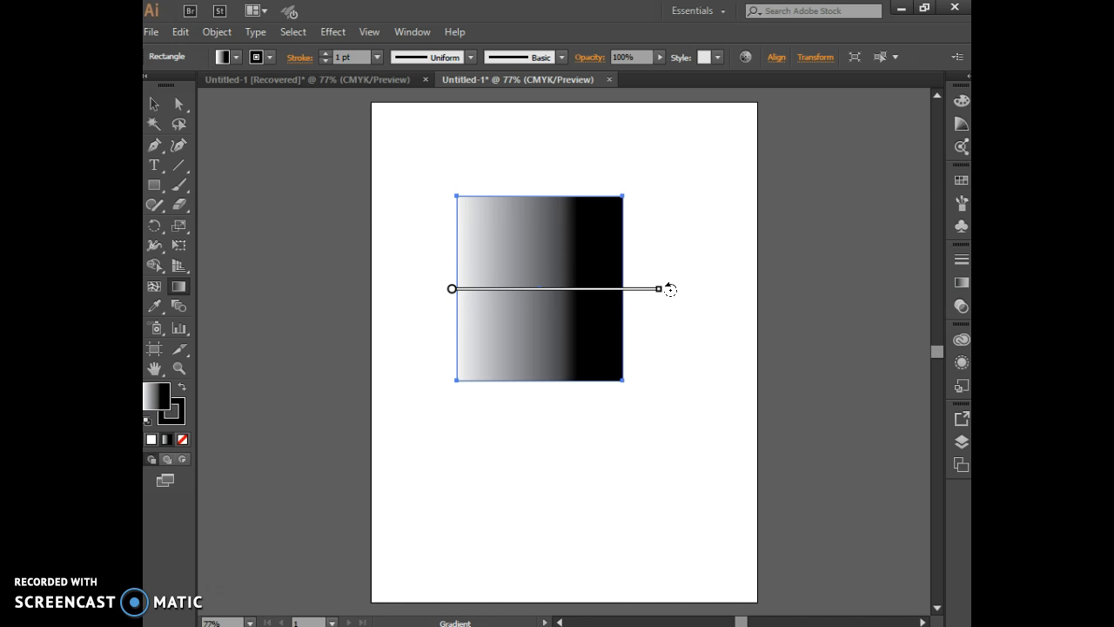
{"action": "left_click_drag", "start_coordinate": [670, 290], "coordinate": [654, 179]}
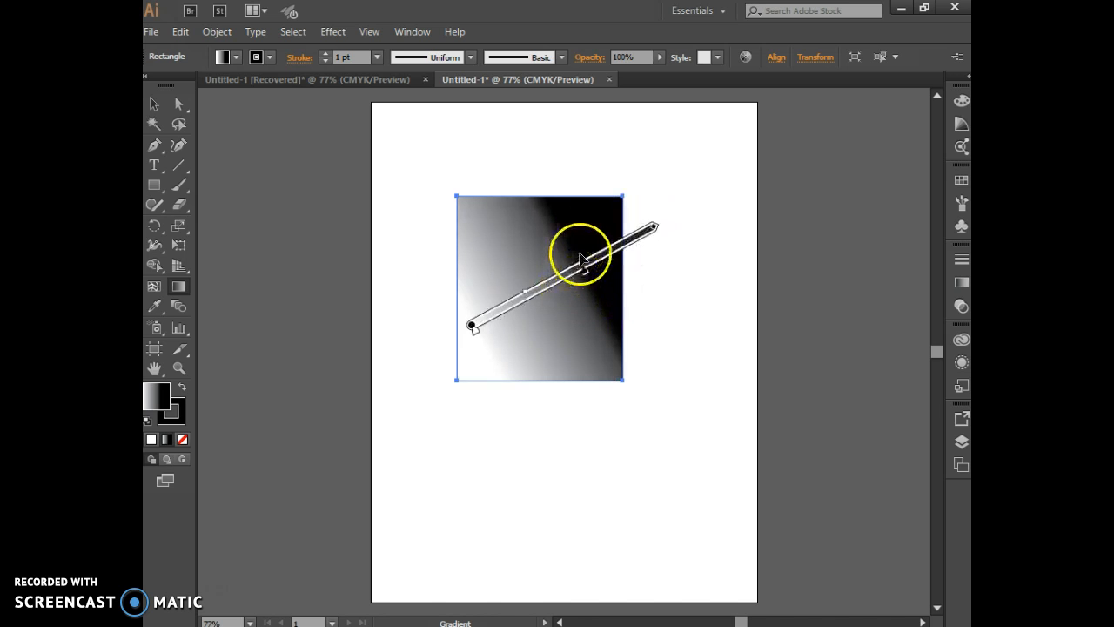
{"action": "left_click_drag", "start_coordinate": [587, 275], "coordinate": [629, 225]}
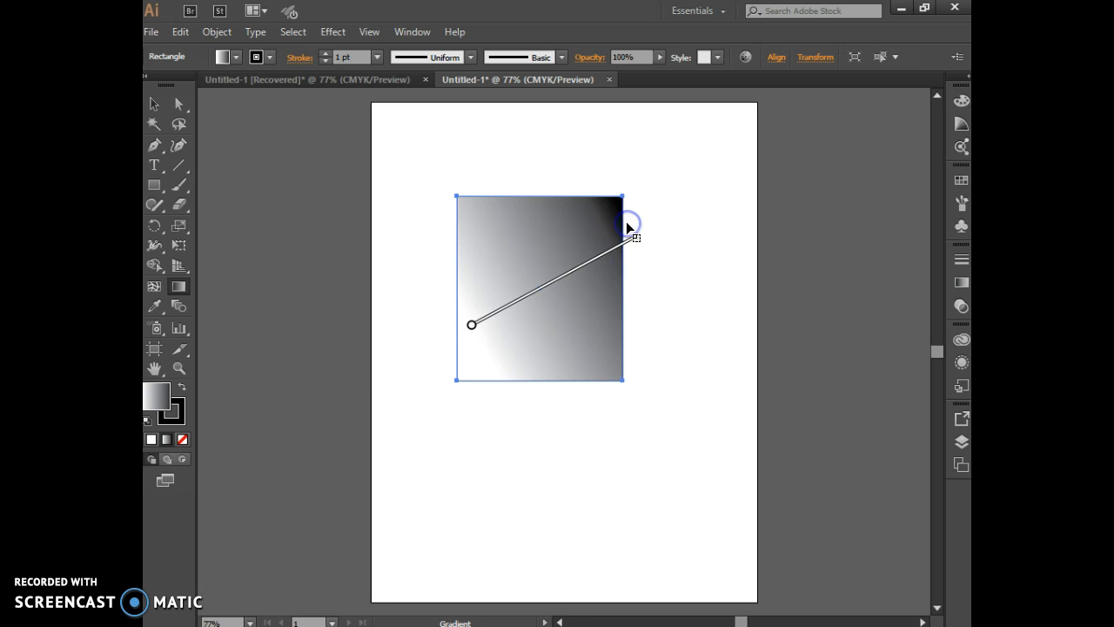
{"action": "left_click_drag", "start_coordinate": [470, 326], "coordinate": [446, 392]}
{"action": "left_click_drag", "start_coordinate": [593, 252], "coordinate": [639, 192]}
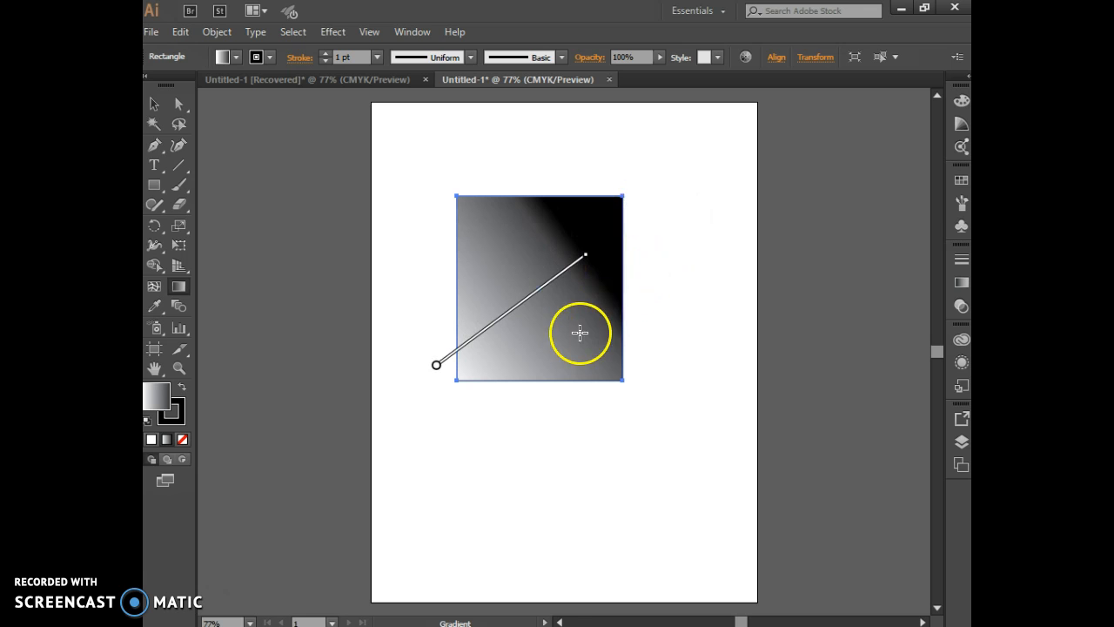
Draw a second, wider rectangle below the first and set its gradient type to Radial
{"action": "left_click", "coordinate": [161, 185]}
{"action": "left_click_drag", "start_coordinate": [419, 410], "coordinate": [635, 556]}
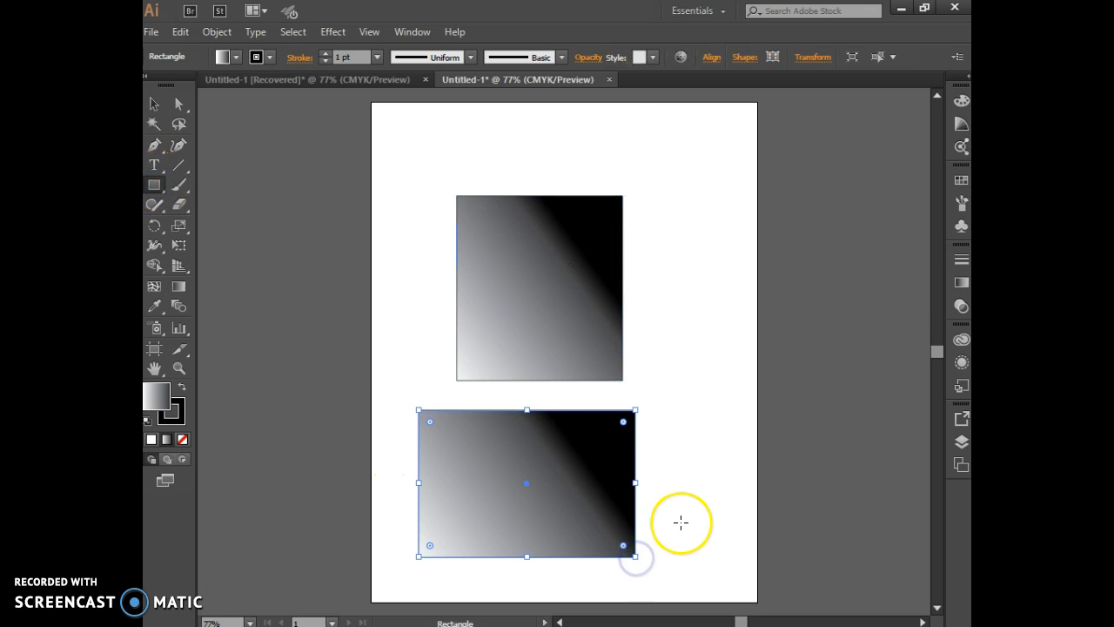
{"action": "left_click", "coordinate": [961, 285]}
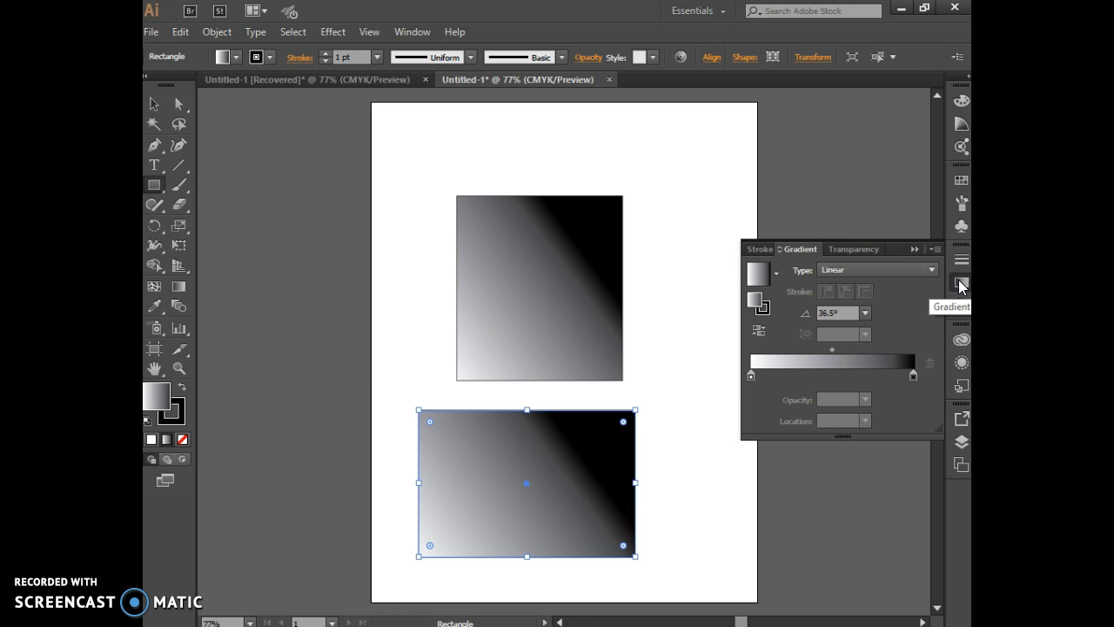
{"action": "left_click", "coordinate": [883, 276]}
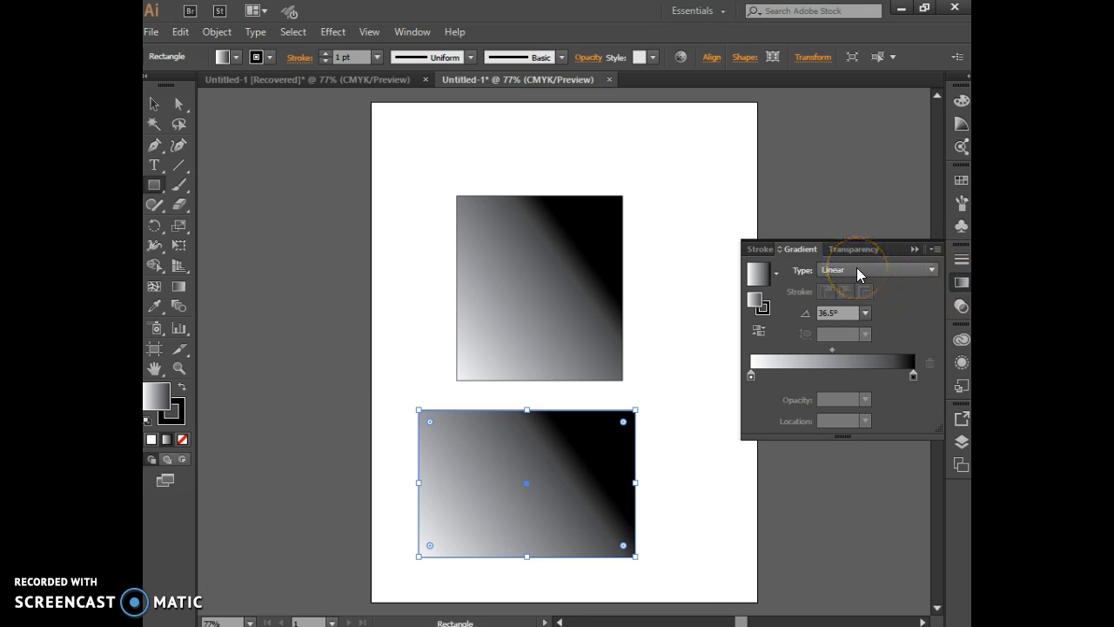
{"action": "left_click", "coordinate": [856, 270]}
{"action": "left_click", "coordinate": [862, 303]}
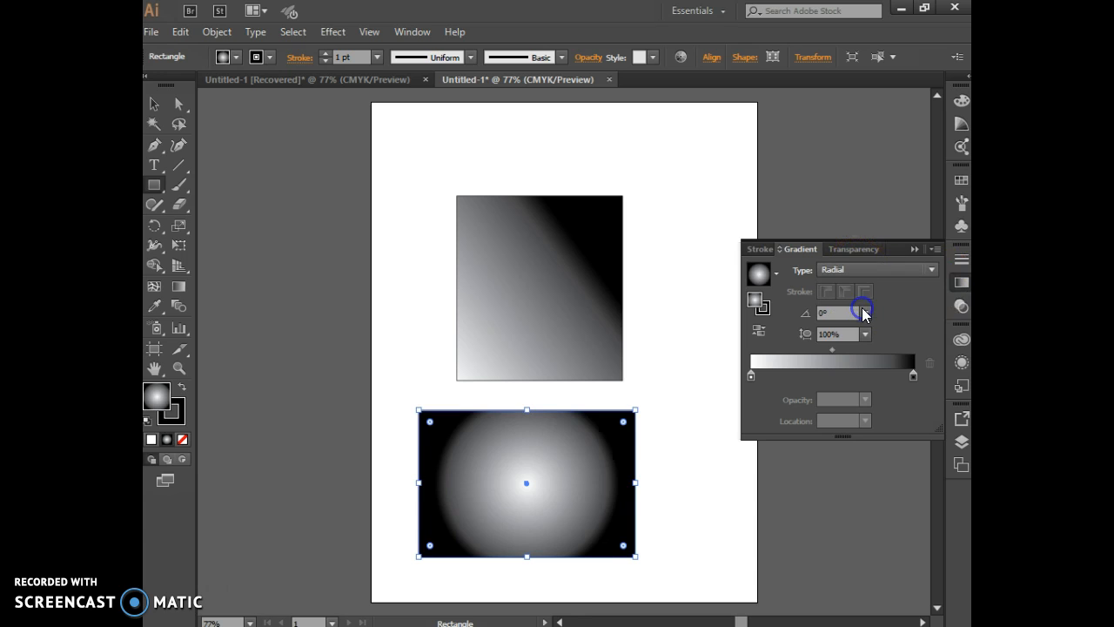
{"action": "left_click", "coordinate": [529, 486]}
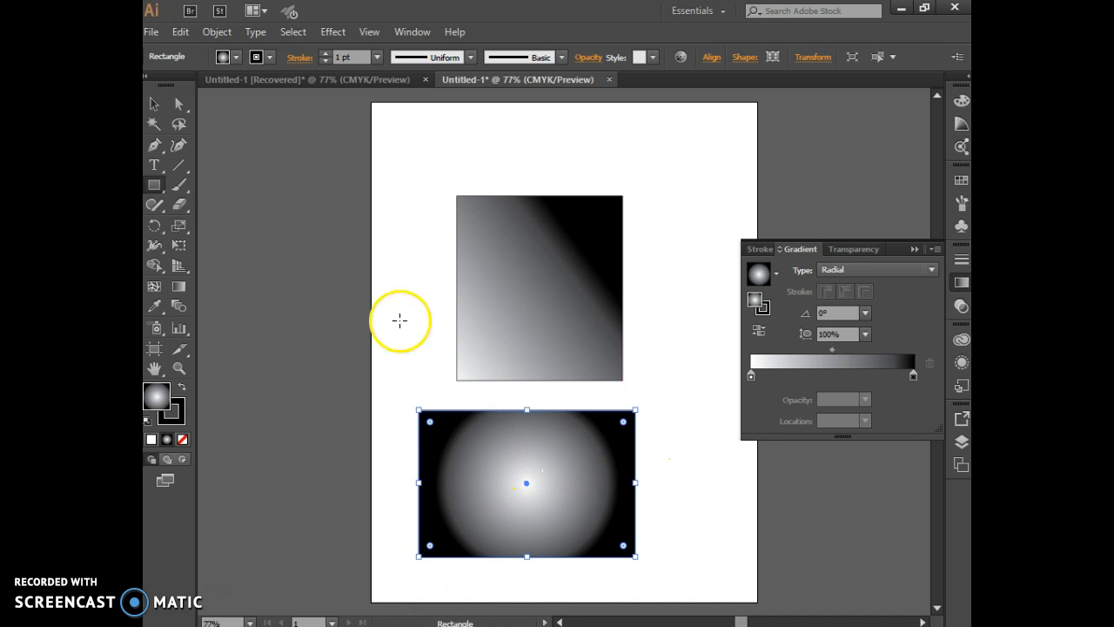
Recolor the white centre stop of the second rectangle's radial gradient with a dark blue swatch
{"action": "left_click", "coordinate": [154, 104]}
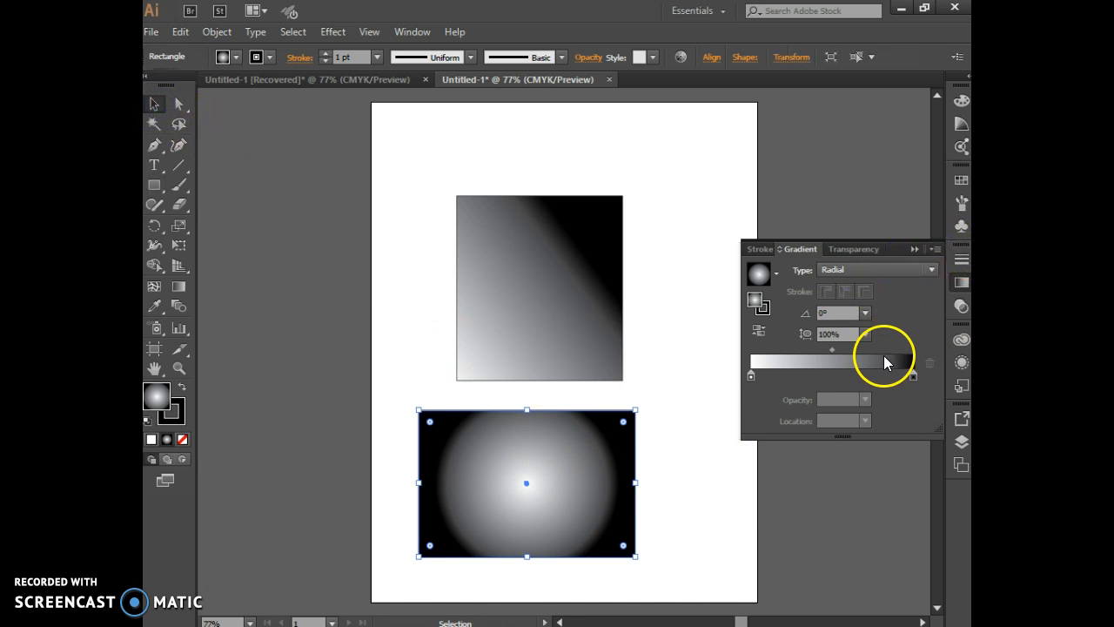
{"action": "left_click", "coordinate": [750, 377]}
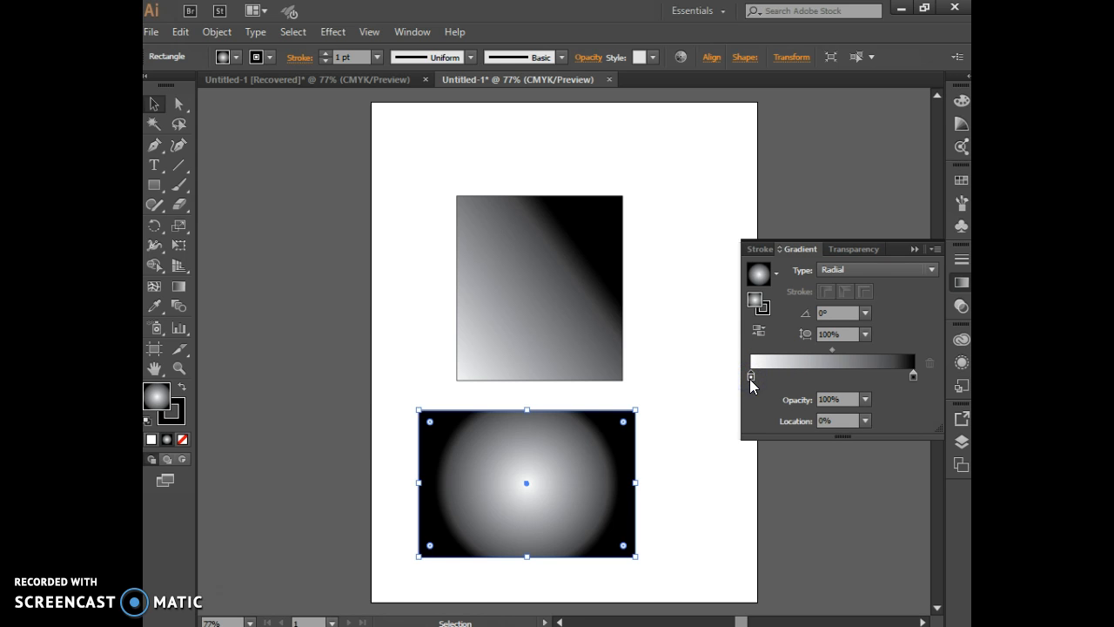
{"action": "double_click", "coordinate": [750, 374]}
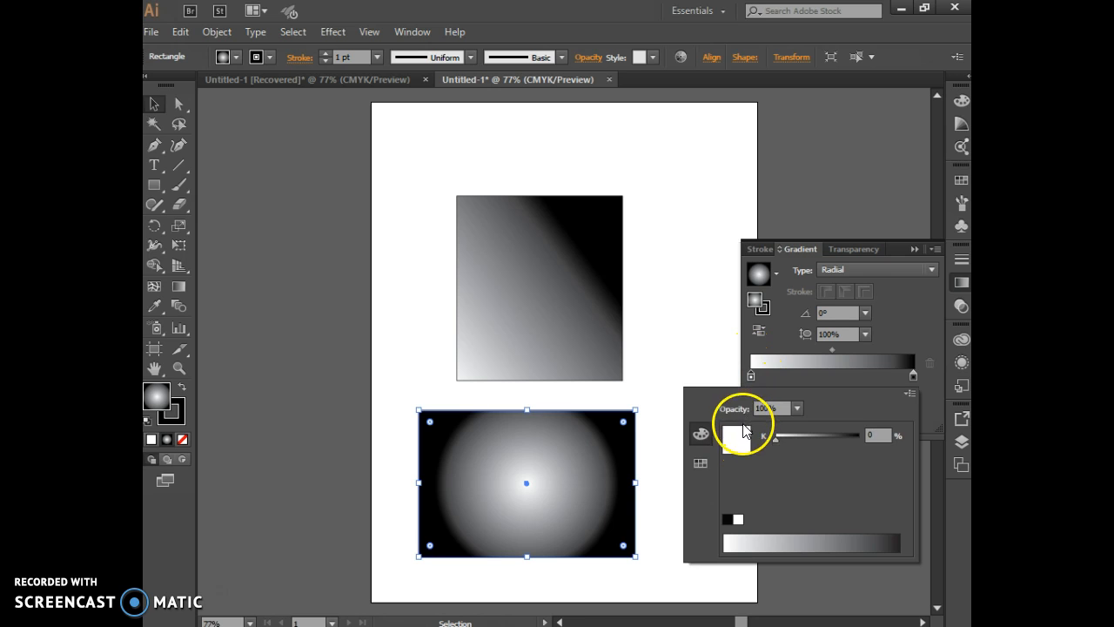
{"action": "left_click", "coordinate": [700, 466]}
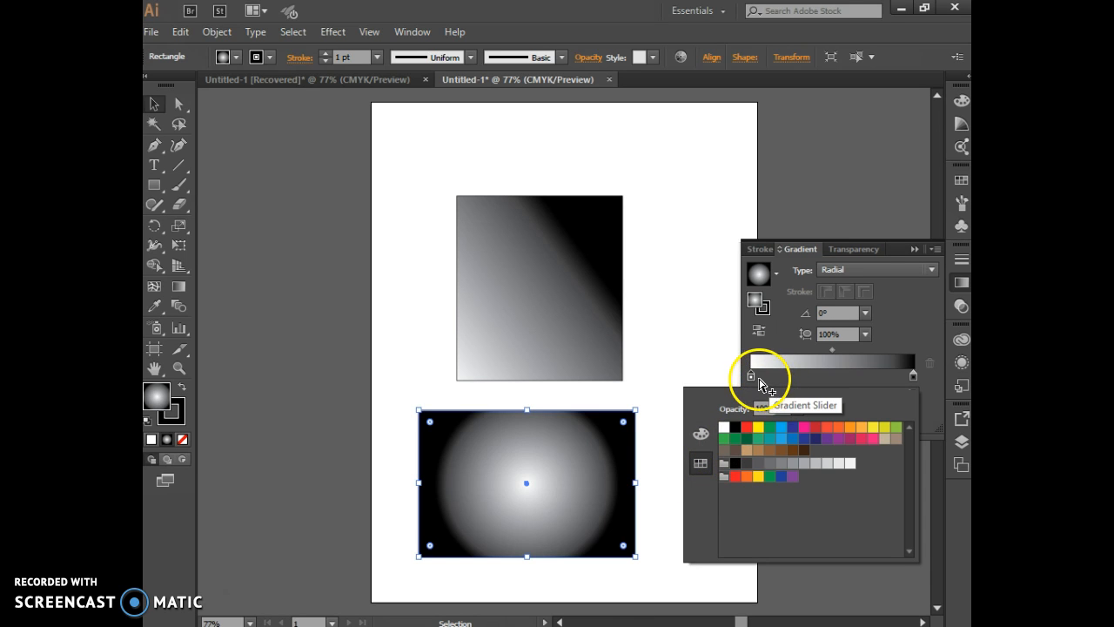
{"action": "left_click", "coordinate": [701, 434]}
{"action": "left_click", "coordinate": [742, 441]}
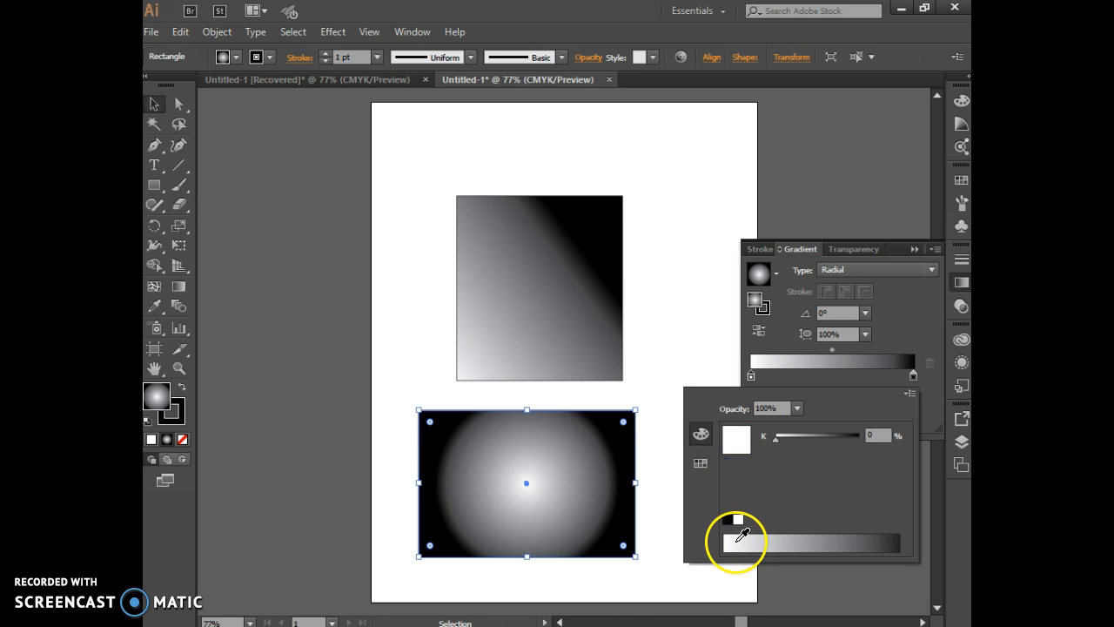
{"action": "left_click", "coordinate": [701, 465]}
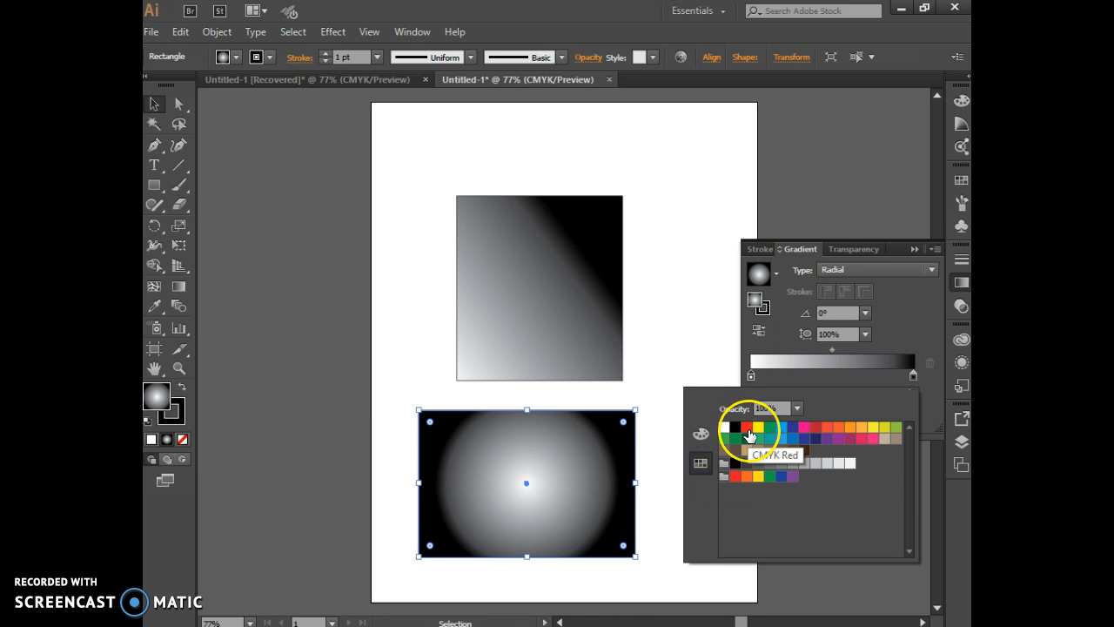
{"action": "left_click", "coordinate": [815, 441]}
{"action": "left_click", "coordinate": [803, 386]}
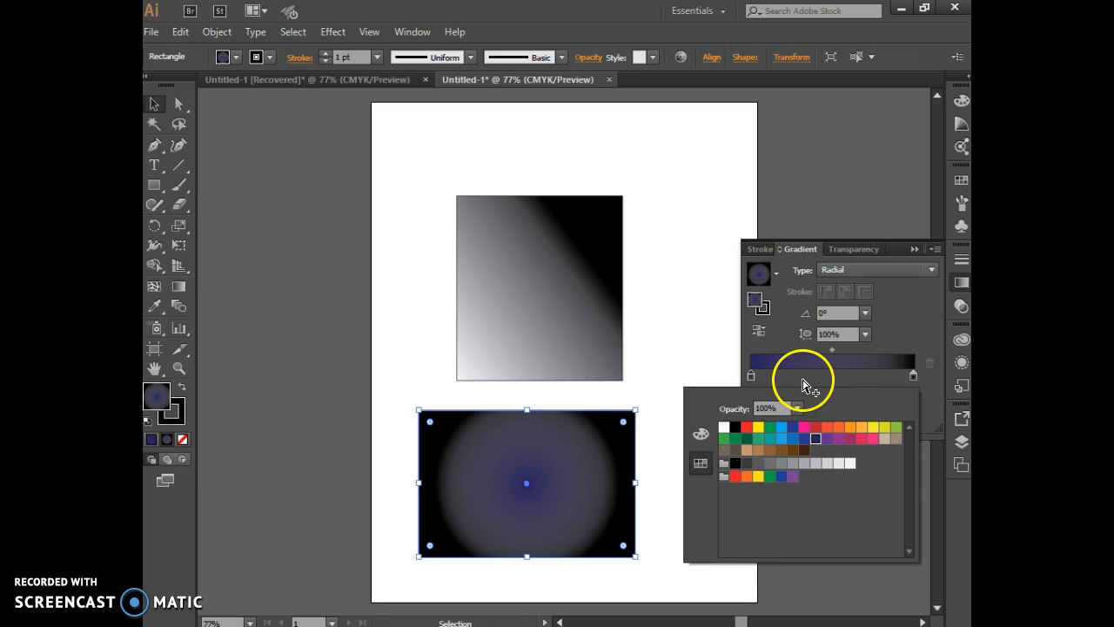
Recolor the black outer stop of the second rectangle's radial gradient with the red swatch
{"action": "left_click", "coordinate": [912, 377]}
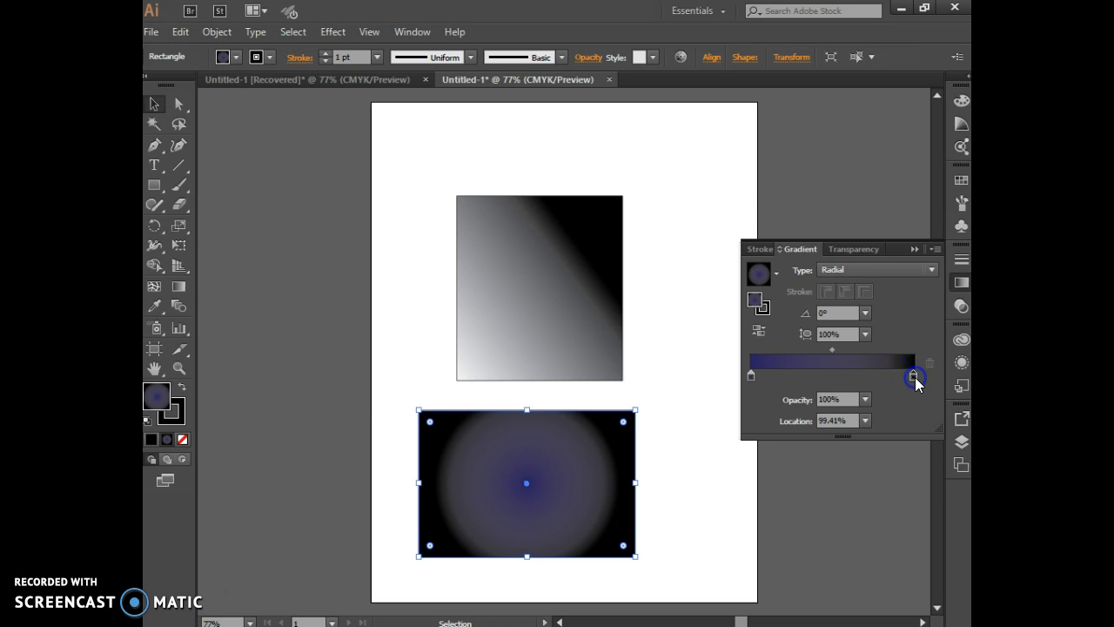
{"action": "double_click", "coordinate": [914, 377]}
{"action": "left_click_drag", "start_coordinate": [914, 367], "coordinate": [911, 365]}
{"action": "double_click", "coordinate": [912, 374]}
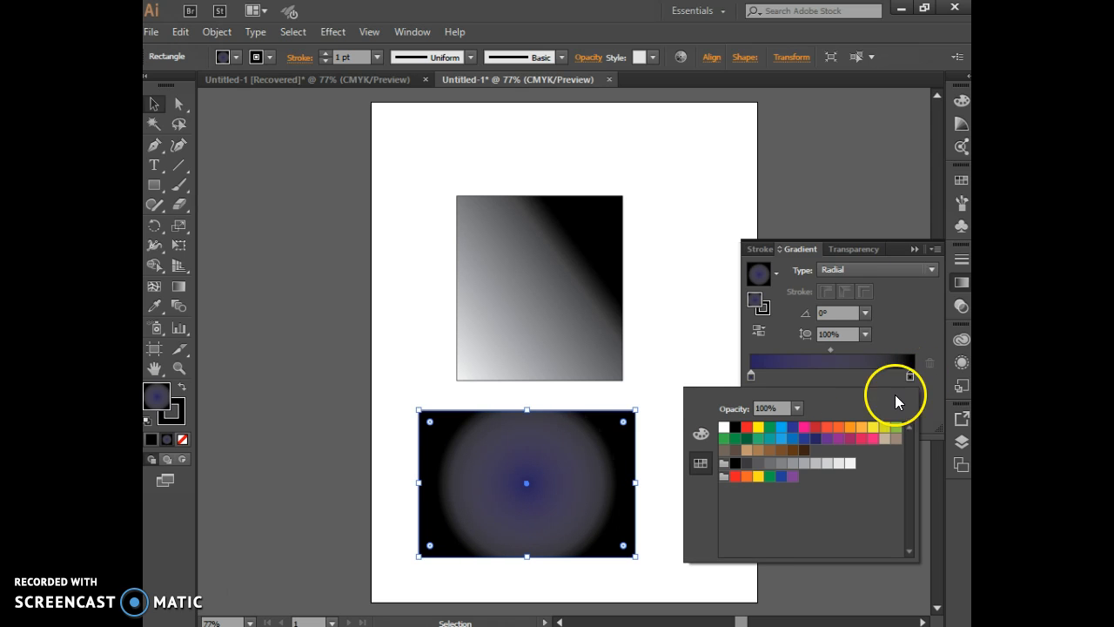
{"action": "left_click", "coordinate": [748, 427]}
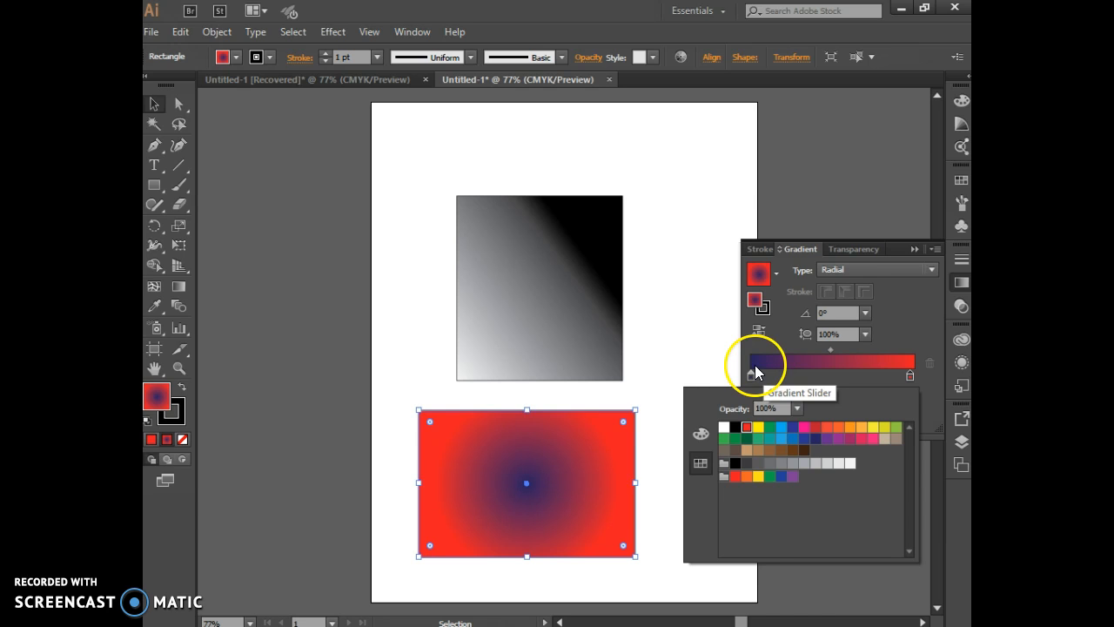
Shift the gradient's midpoint toward the dark blue stop, to about 16%, and return it to about 52%
{"action": "left_click", "coordinate": [828, 348]}
{"action": "mouse_move", "coordinate": [832, 350]}
{"action": "left_mouse_down"}
{"action": "mouse_move", "coordinate": [868, 353]}
{"action": "mouse_move", "coordinate": [801, 349]}
{"action": "mouse_move", "coordinate": [835, 356]}
{"action": "left_mouse_up"}
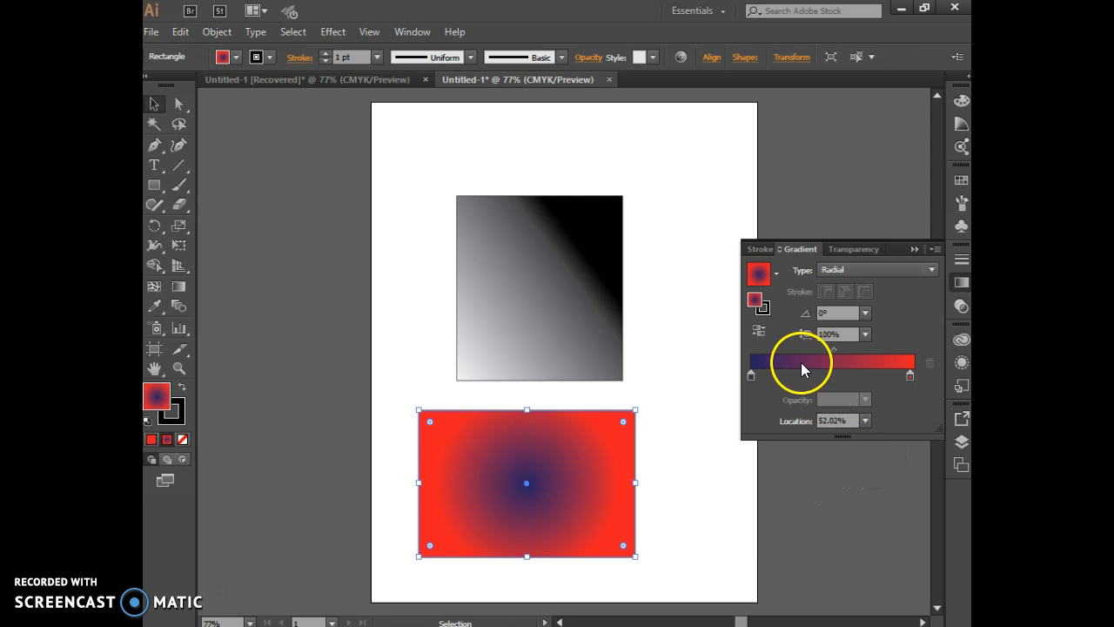
{"action": "left_click", "coordinate": [776, 362]}
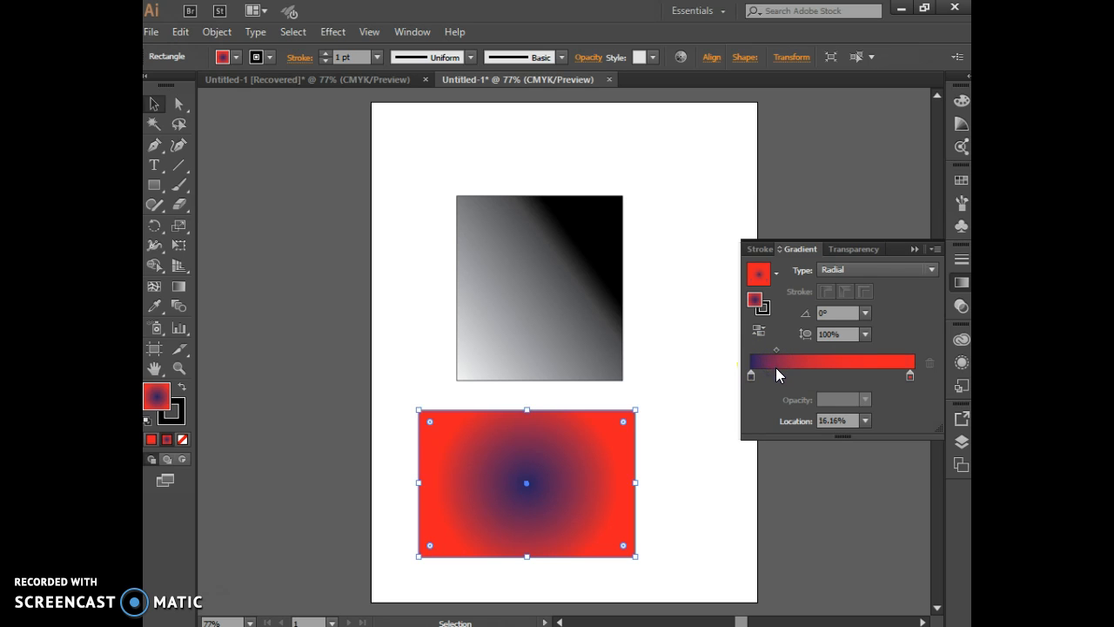
{"action": "left_click", "coordinate": [775, 360]}
{"action": "left_click_drag", "start_coordinate": [775, 354], "coordinate": [833, 352]}
Add a colour stop at about 17% beside the dark blue stop and color it medium blue
{"action": "left_click", "coordinate": [783, 369]}
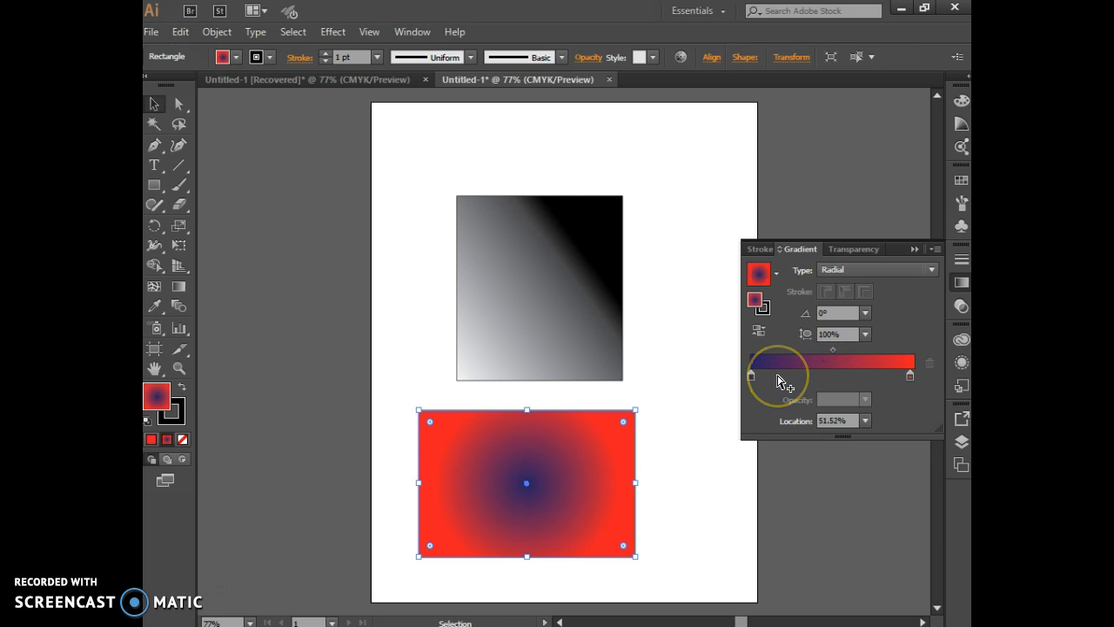
{"action": "left_click", "coordinate": [779, 377]}
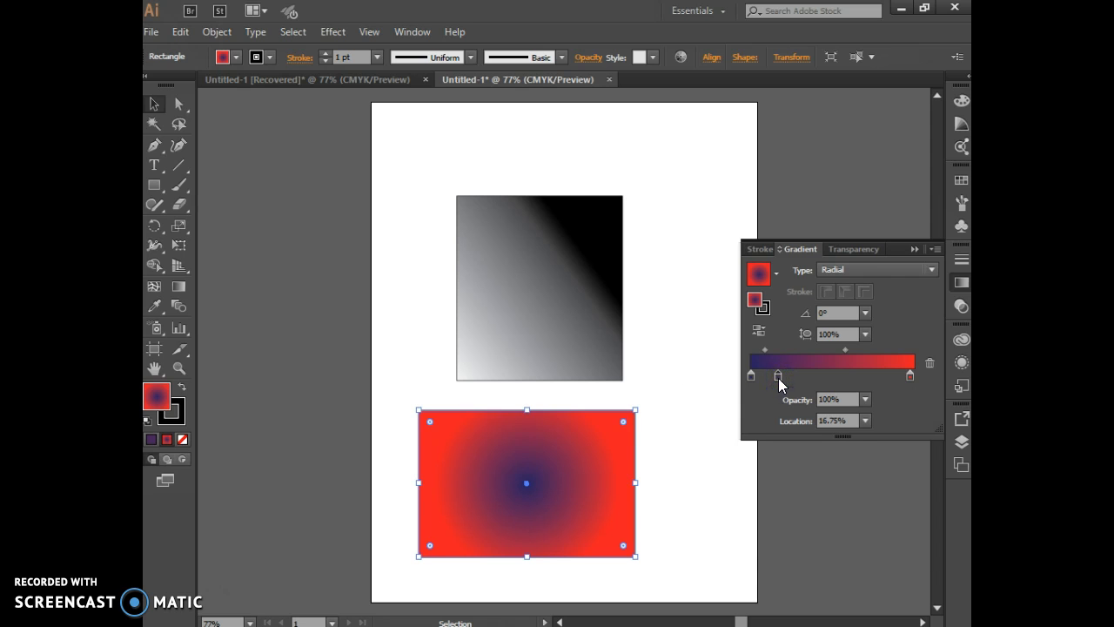
{"action": "double_click", "coordinate": [779, 378]}
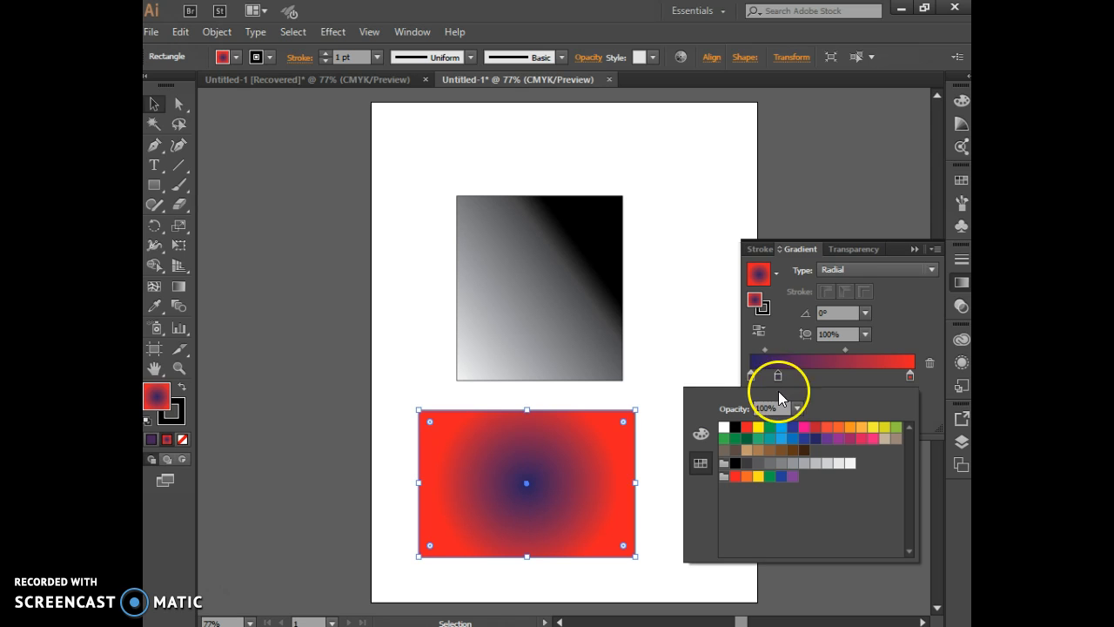
{"action": "left_click", "coordinate": [792, 438]}
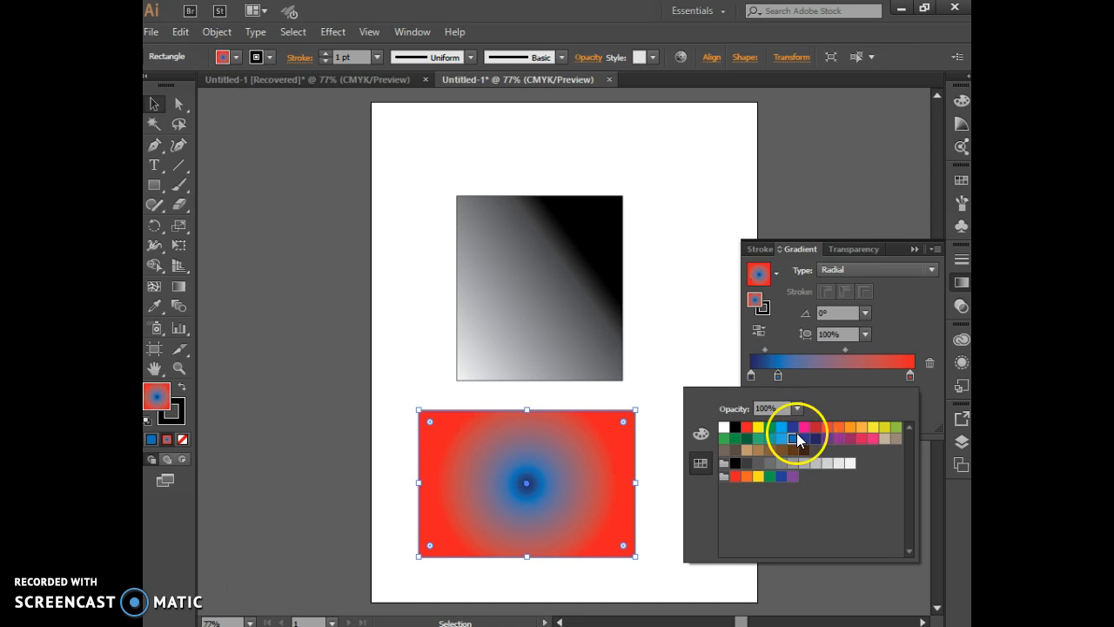
Add a colour stop at about 36% on the gradient and color it green
{"action": "left_click", "coordinate": [810, 380]}
{"action": "left_click", "coordinate": [810, 381]}
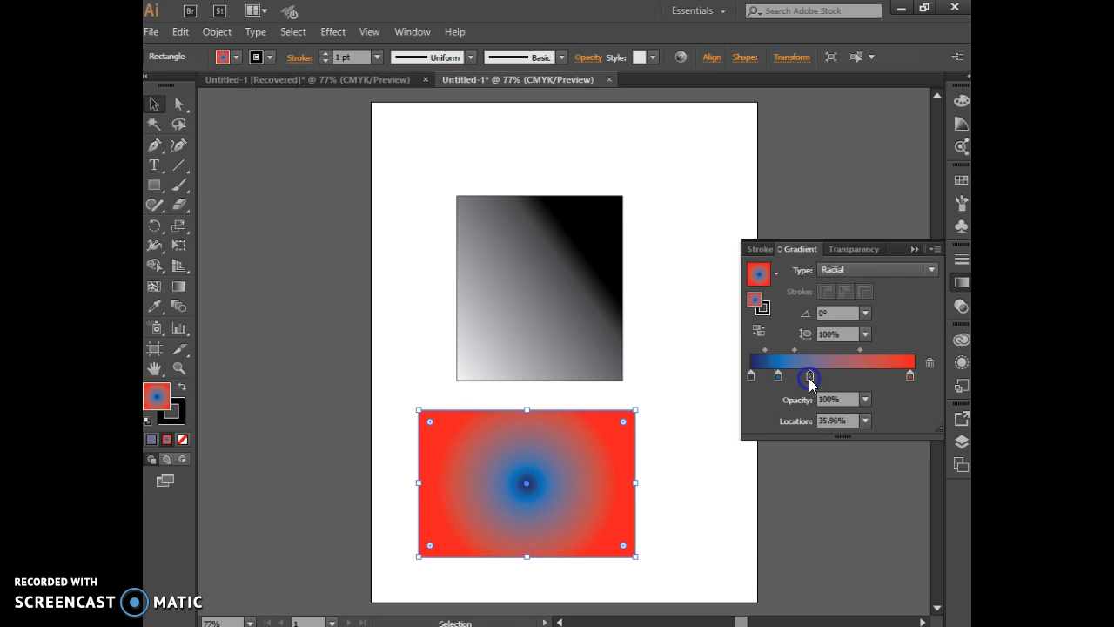
{"action": "double_click", "coordinate": [810, 377]}
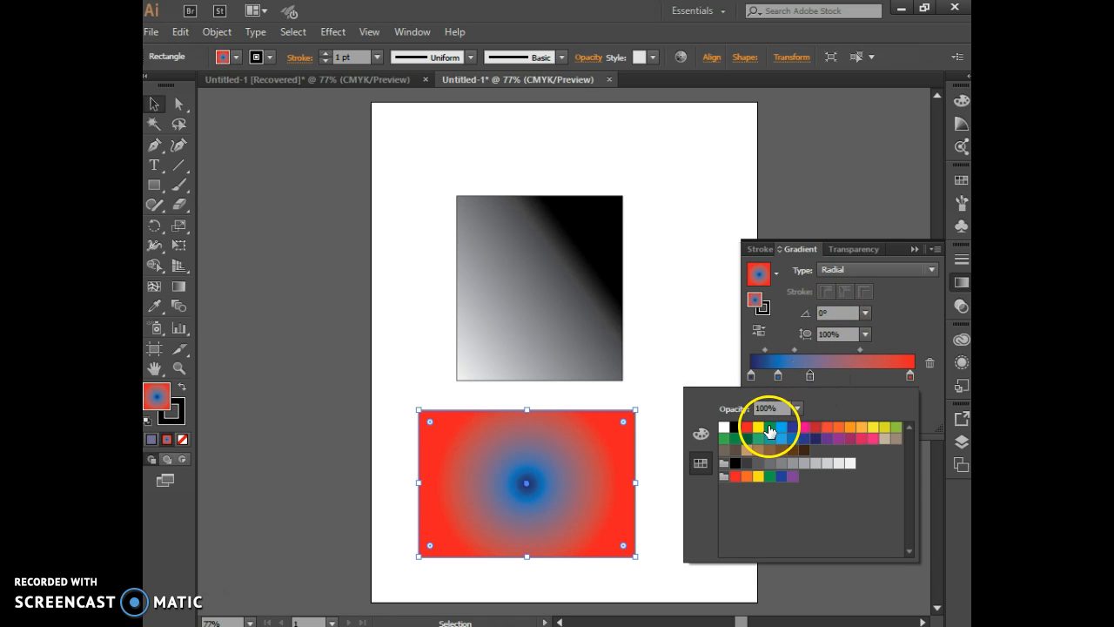
{"action": "left_click", "coordinate": [770, 427]}
Add a colour stop at about 56% on the gradient and color it yellow
{"action": "left_click", "coordinate": [842, 377]}
{"action": "left_click", "coordinate": [842, 377]}
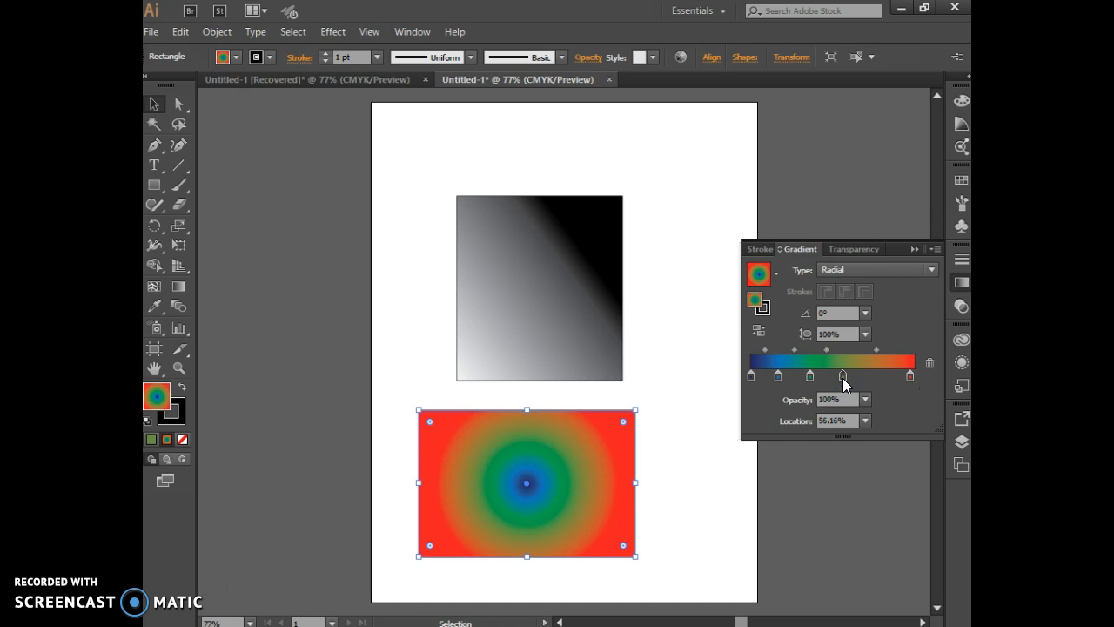
{"action": "double_click", "coordinate": [843, 377]}
{"action": "left_click", "coordinate": [758, 427]}
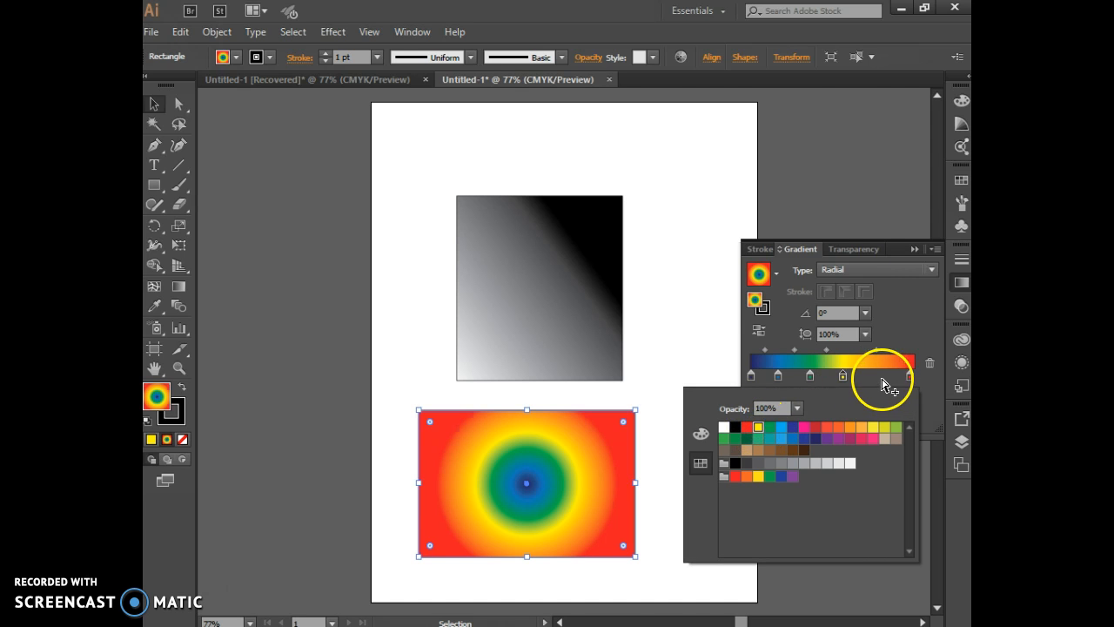
Add a colour stop at about 79% and color it with the orange swatch C=0 M=80 Y=95 K=0
{"action": "left_click", "coordinate": [883, 380]}
{"action": "left_click", "coordinate": [880, 376]}
{"action": "double_click", "coordinate": [880, 376]}
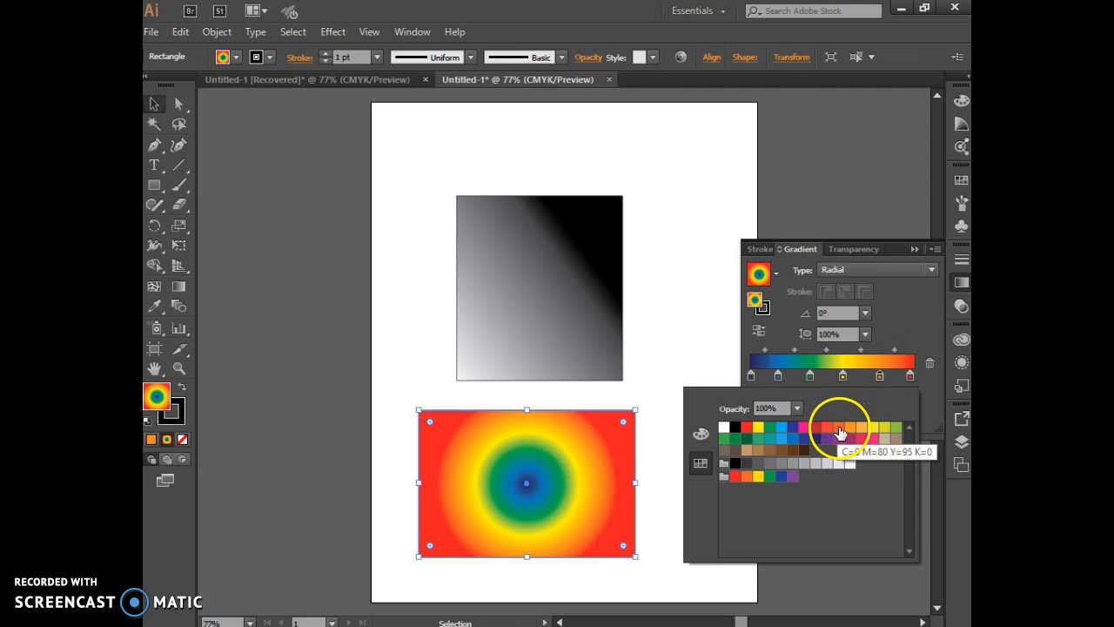
{"action": "left_click", "coordinate": [839, 427]}
{"action": "left_click", "coordinate": [893, 311]}
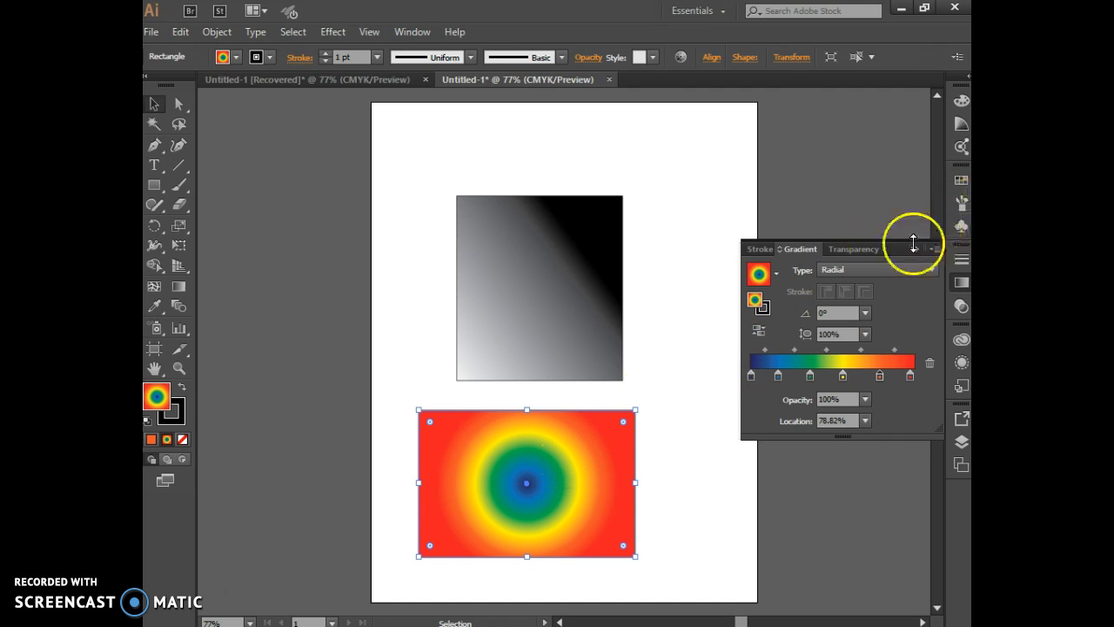
Switch the second rectangle's gradient type to Linear and back to Radial
{"action": "left_click", "coordinate": [902, 270]}
{"action": "left_click", "coordinate": [887, 291]}
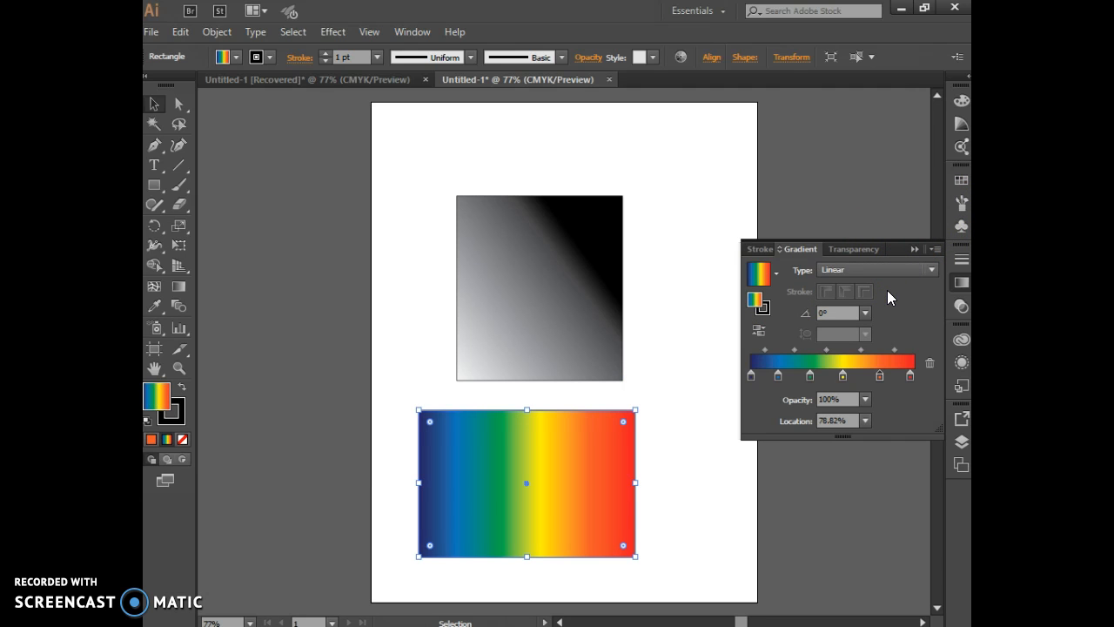
{"action": "left_click", "coordinate": [889, 268]}
{"action": "left_click", "coordinate": [888, 287]}
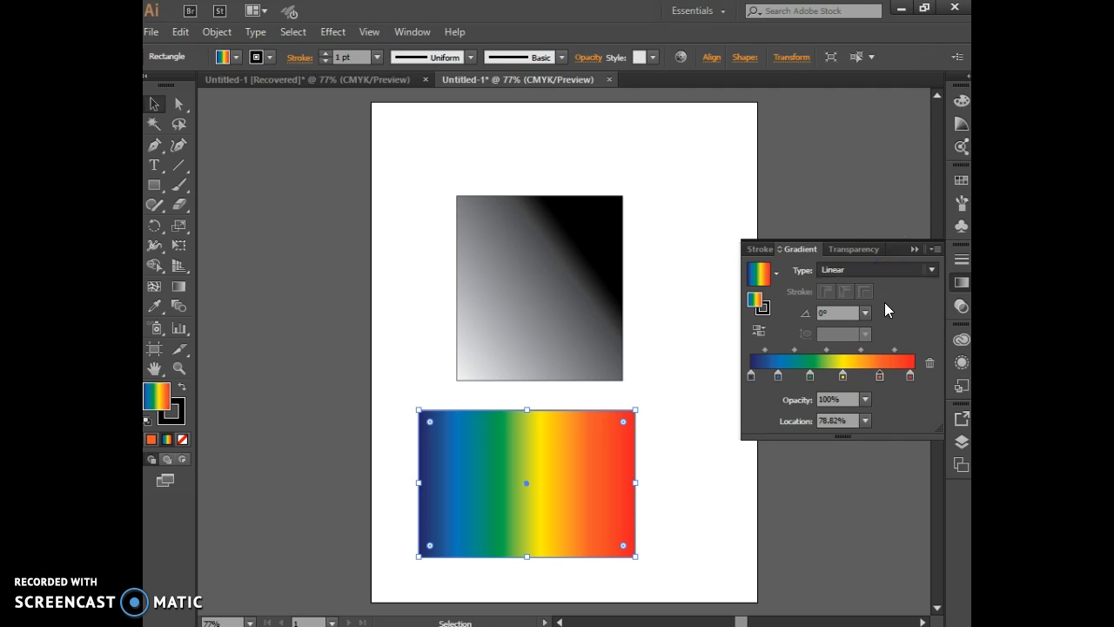
Lower the orange stop's opacity to 50% and restore it to 100%
{"action": "left_click", "coordinate": [865, 399]}
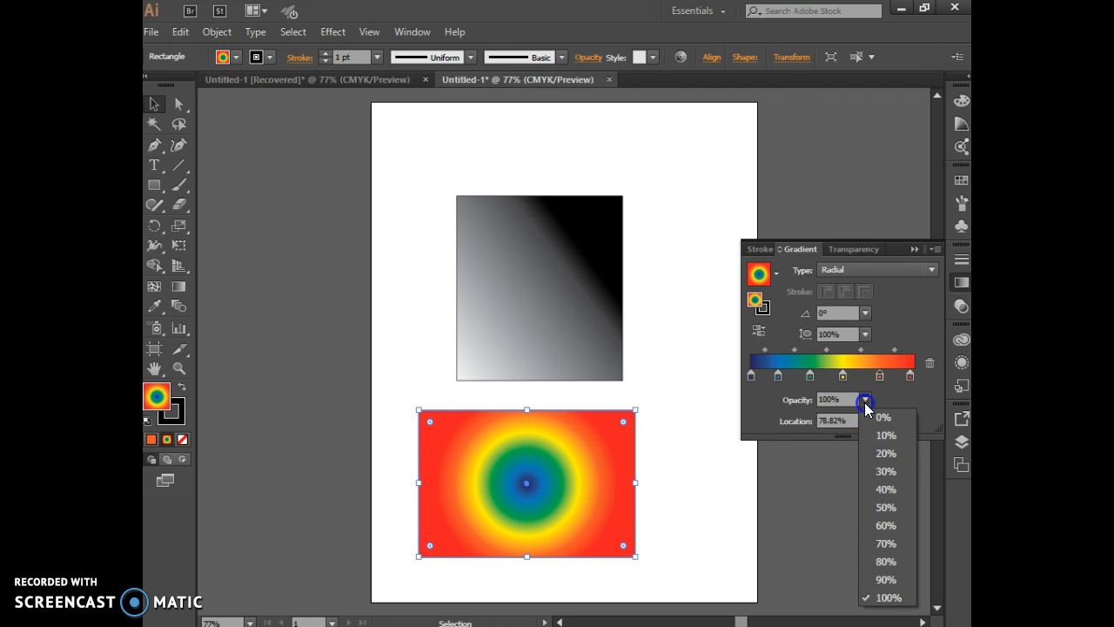
{"action": "left_click", "coordinate": [899, 513]}
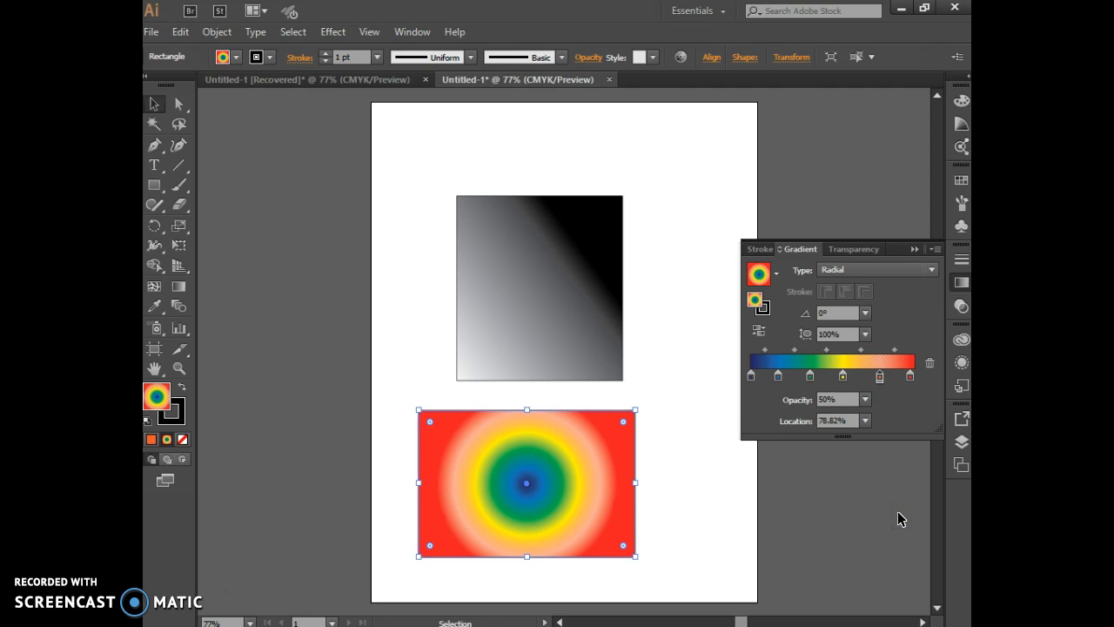
{"action": "left_click", "coordinate": [877, 398]}
{"action": "left_click", "coordinate": [864, 400]}
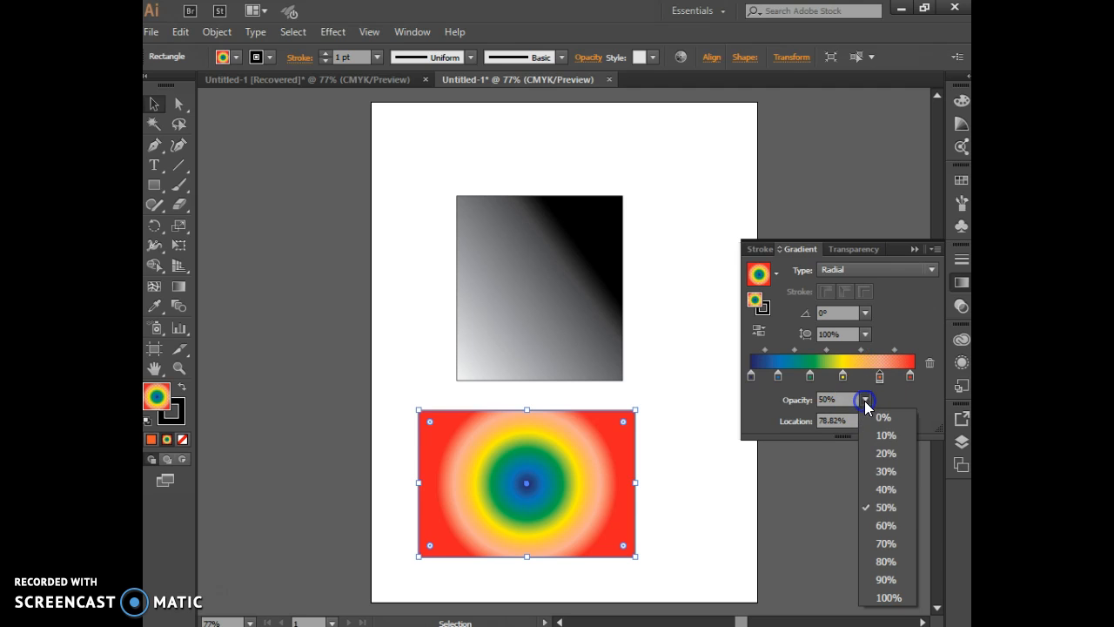
{"action": "left_click", "coordinate": [888, 597]}
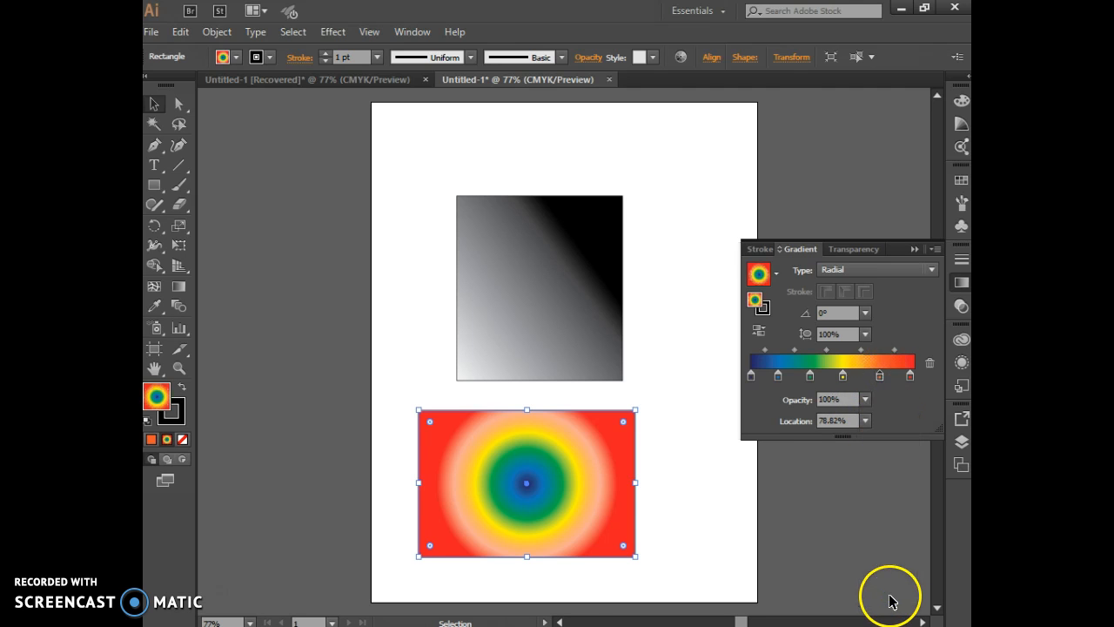
Reduce the opacity of the gradient's outer red stop to 20% and finally to 0%
{"action": "left_click", "coordinate": [911, 378]}
{"action": "left_click", "coordinate": [866, 399]}
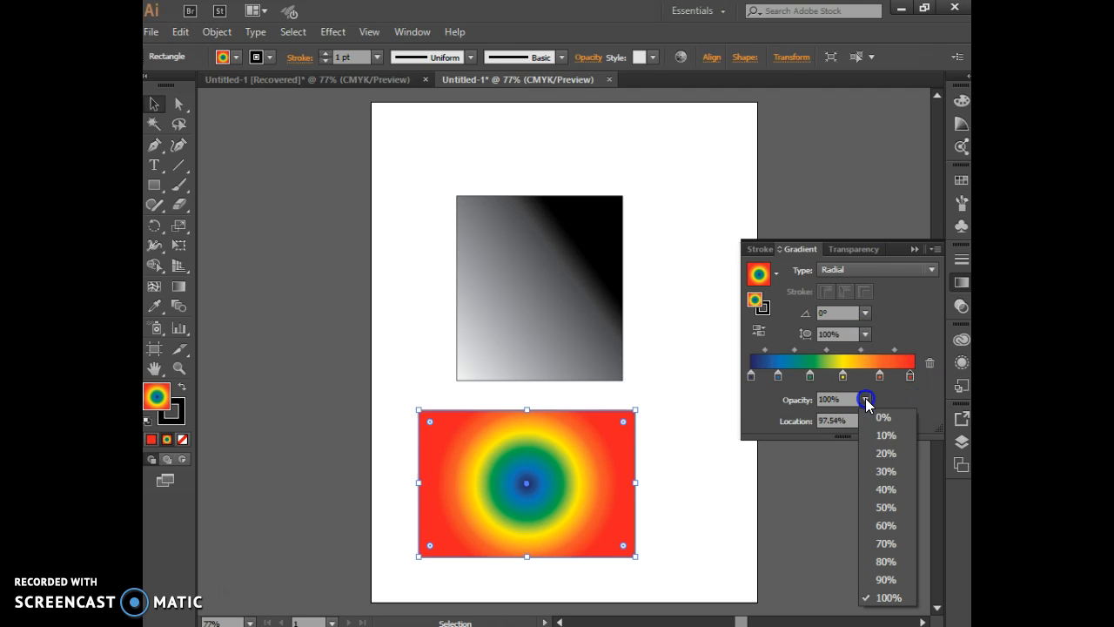
{"action": "left_click", "coordinate": [887, 454]}
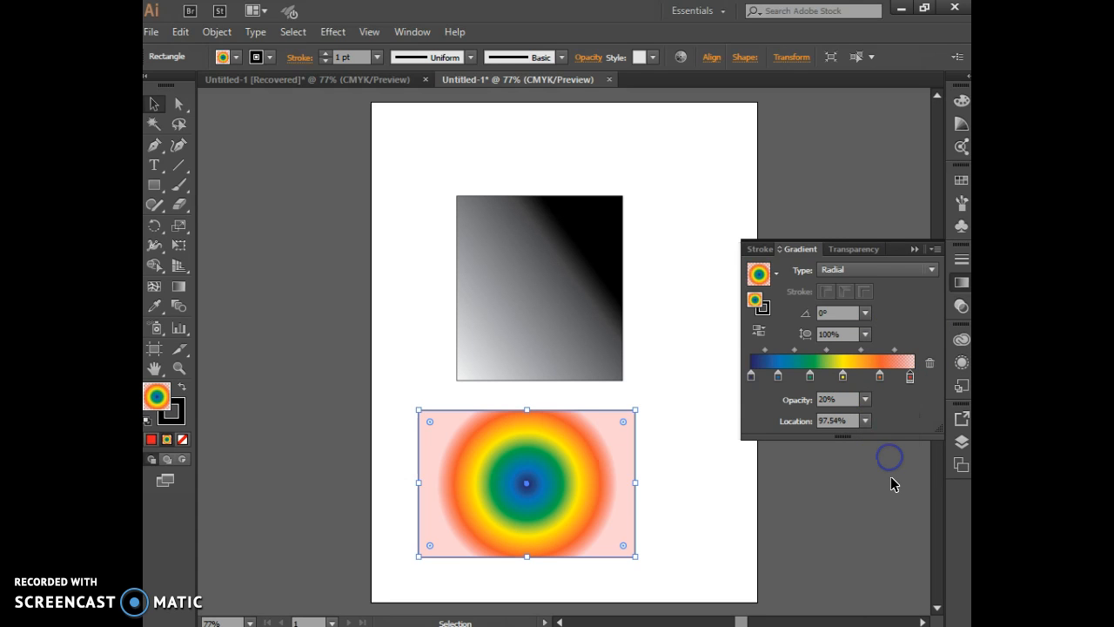
{"action": "left_click", "coordinate": [911, 378]}
{"action": "double_click", "coordinate": [911, 378]}
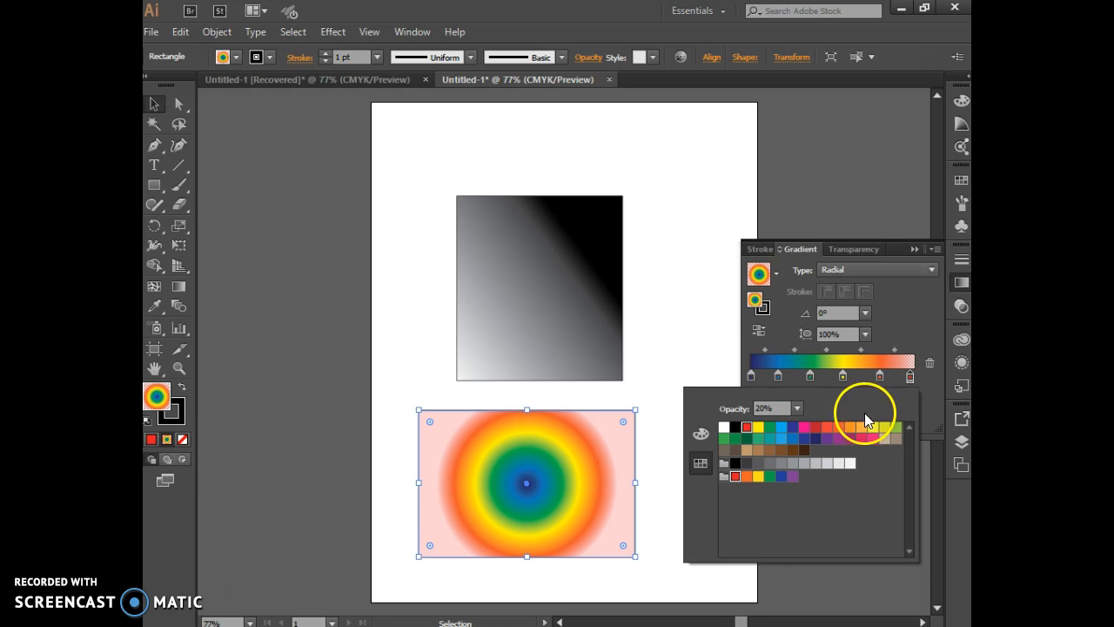
{"action": "left_click", "coordinate": [916, 359]}
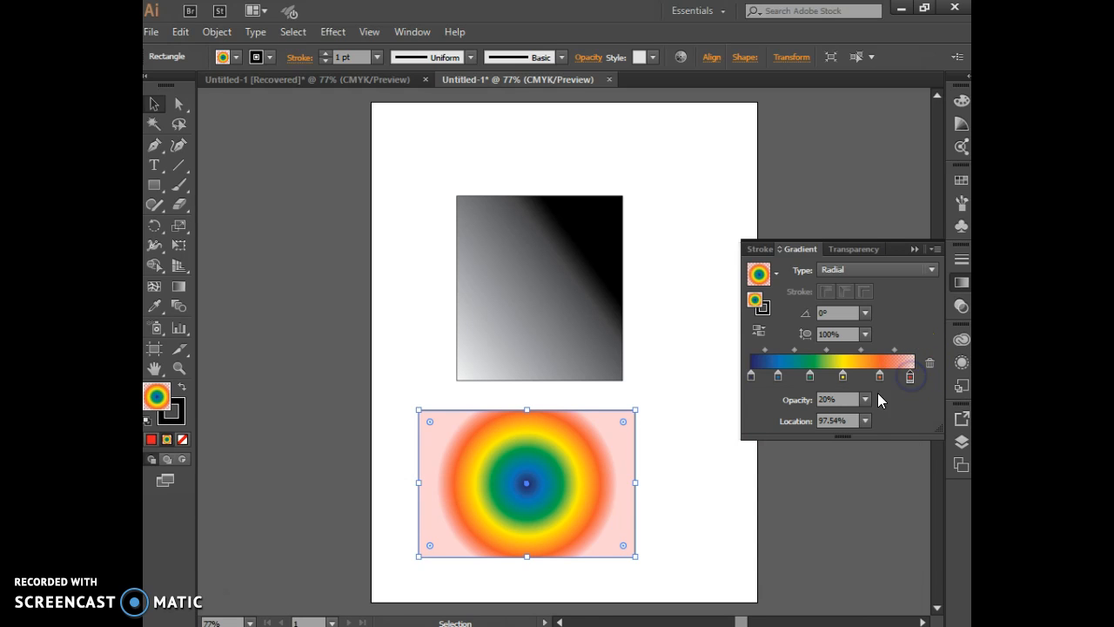
{"action": "left_click", "coordinate": [867, 402]}
{"action": "left_click", "coordinate": [889, 427]}
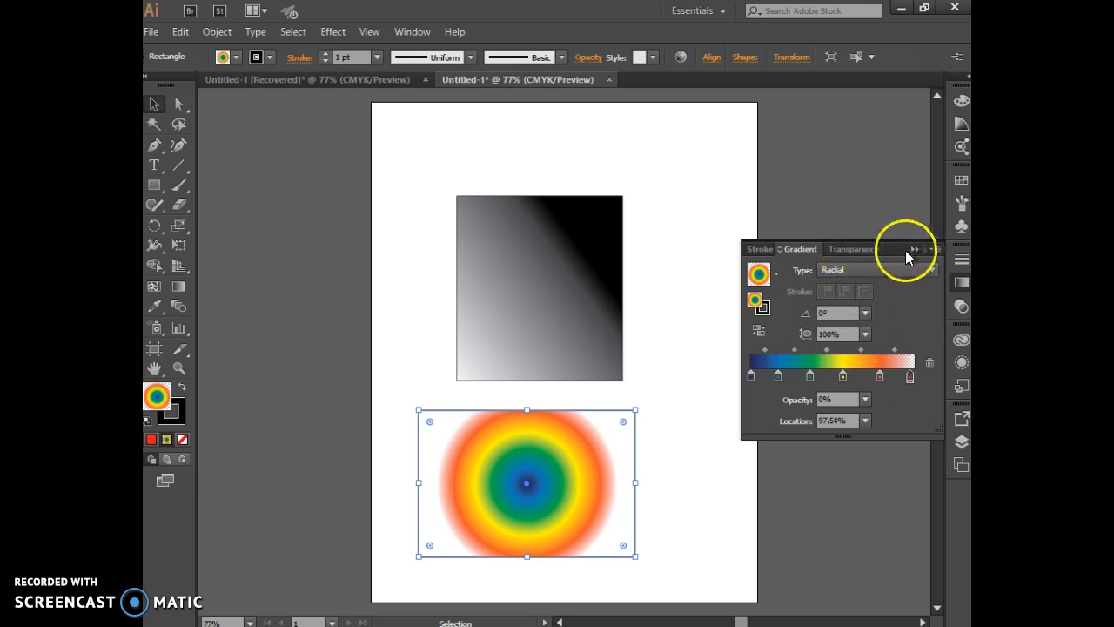
Deselect the second rectangle and collapse the Gradient settings
{"action": "left_click", "coordinate": [423, 33]}
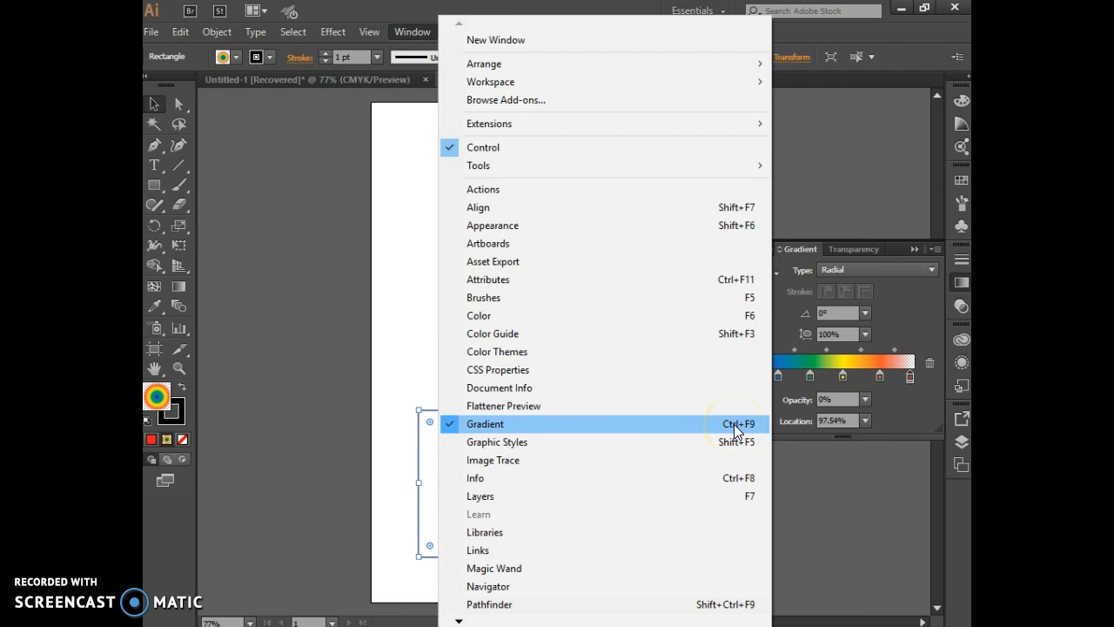
{"action": "left_click", "coordinate": [823, 216]}
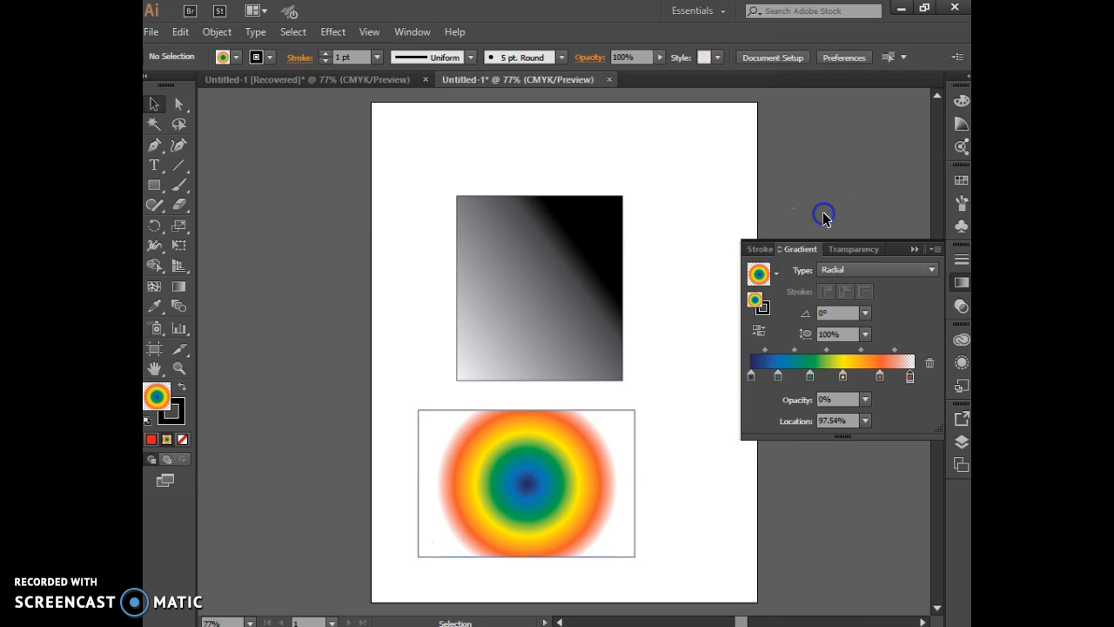
{"action": "left_click", "coordinate": [913, 249]}
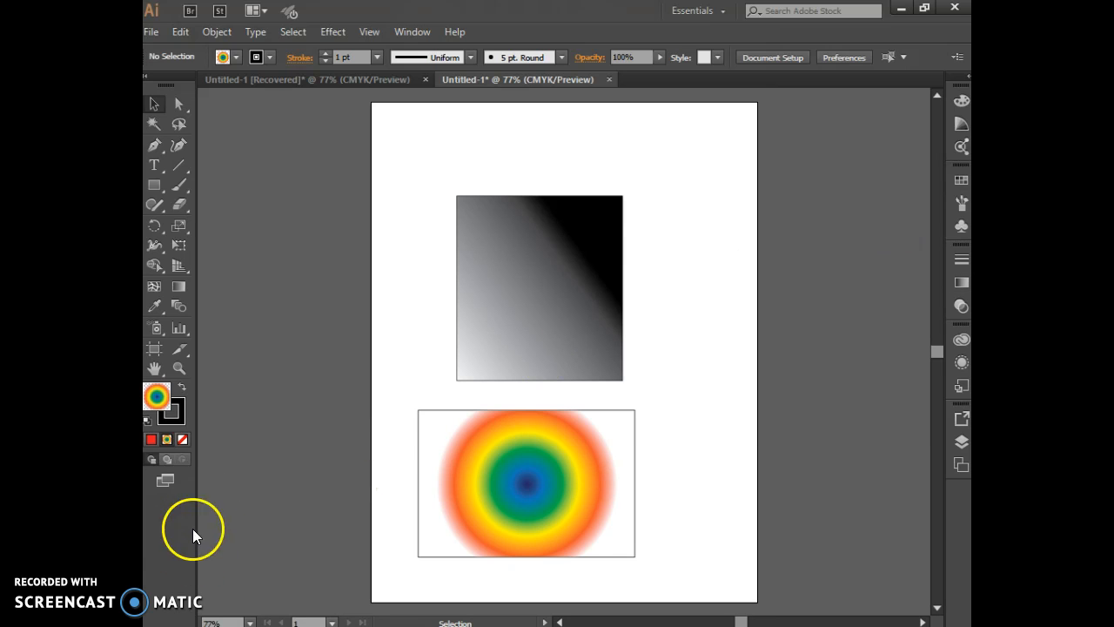